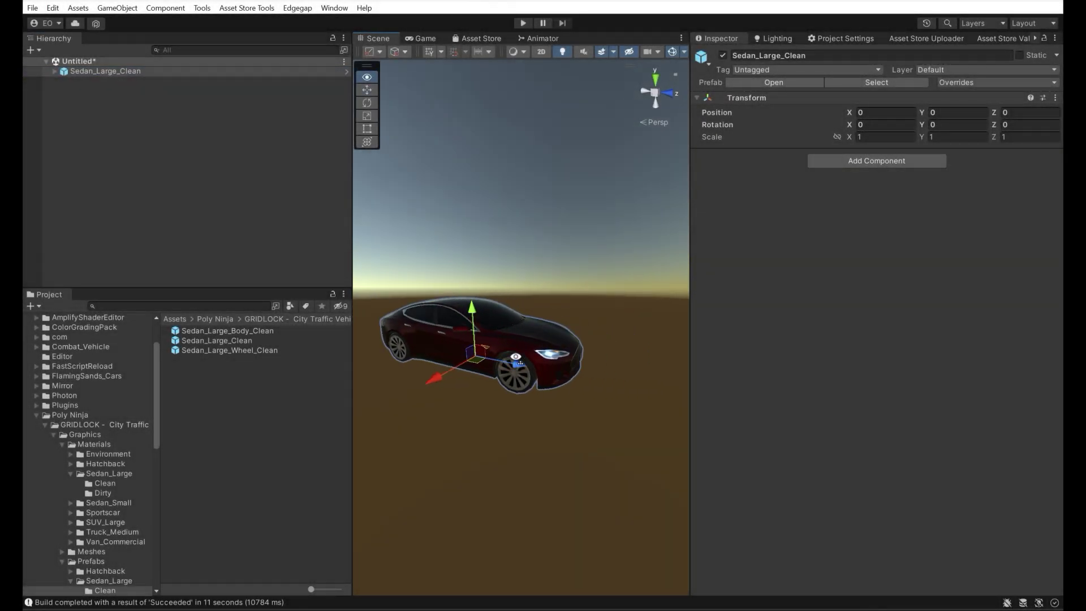
Add the RCCP main controller to Sedan_Large_Clean with the Quick Vehicle Setup Wizard, unpacking the prefab and fixing the pivot position.
alt+drag(516, 358, 516, 394)
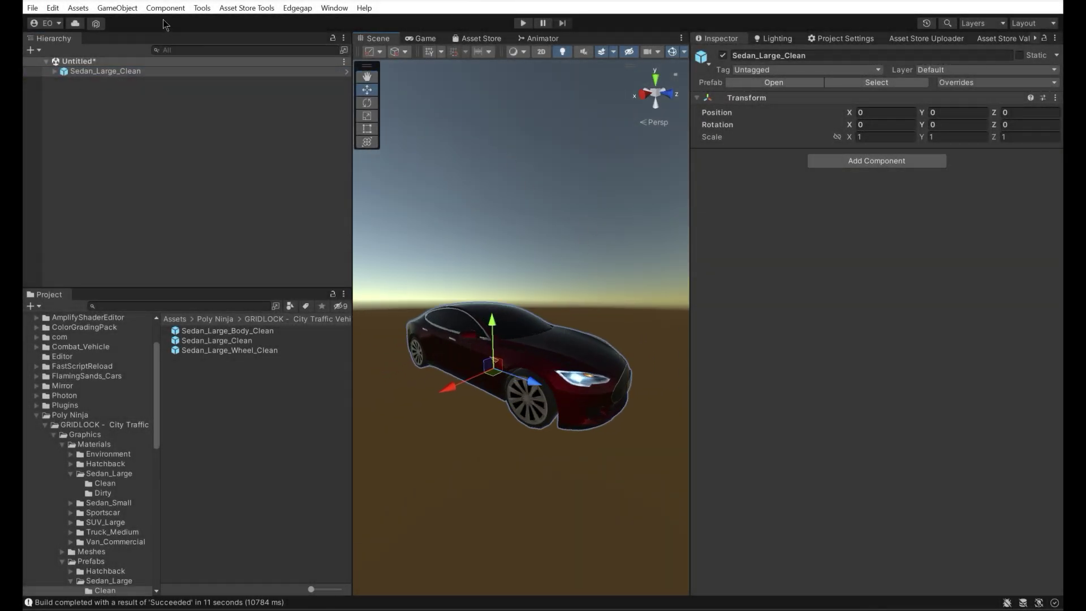
mouse_move(225, 24)
mouse_move(374, 22)
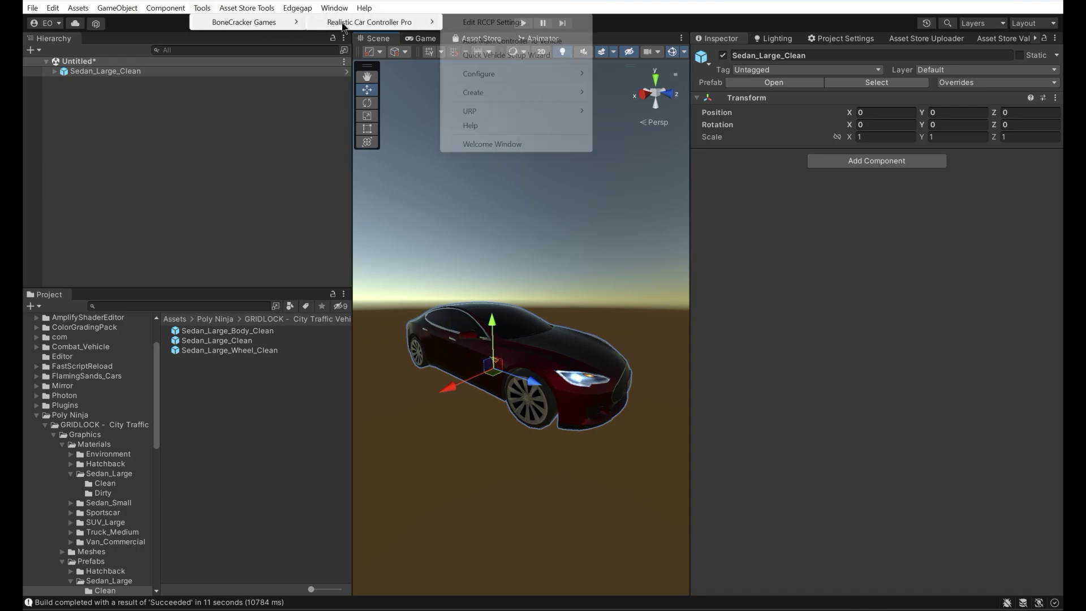
click(528, 53)
click(719, 278)
click(721, 280)
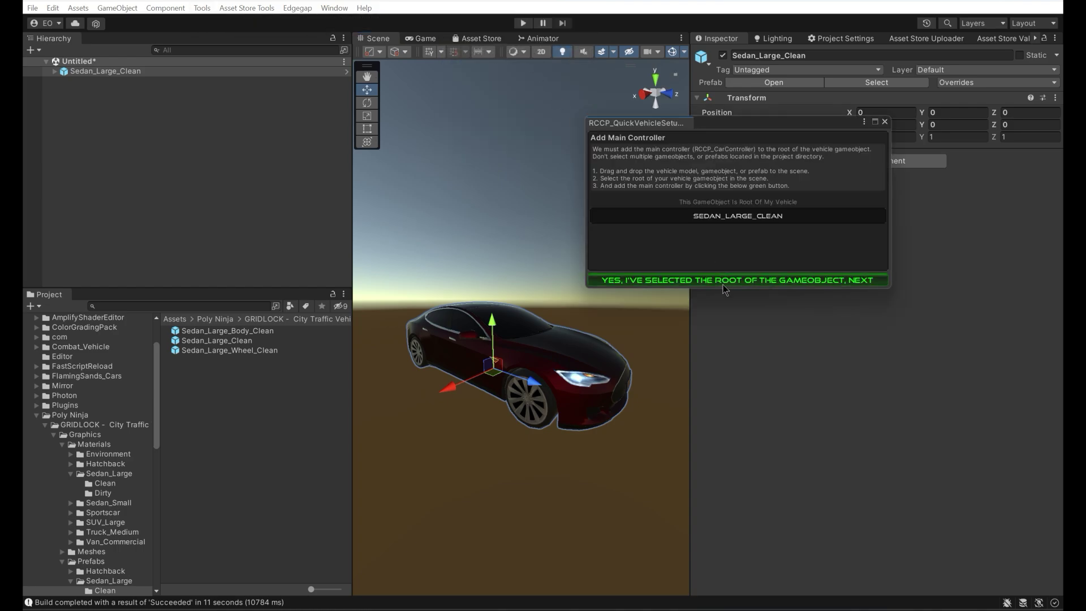
click(565, 325)
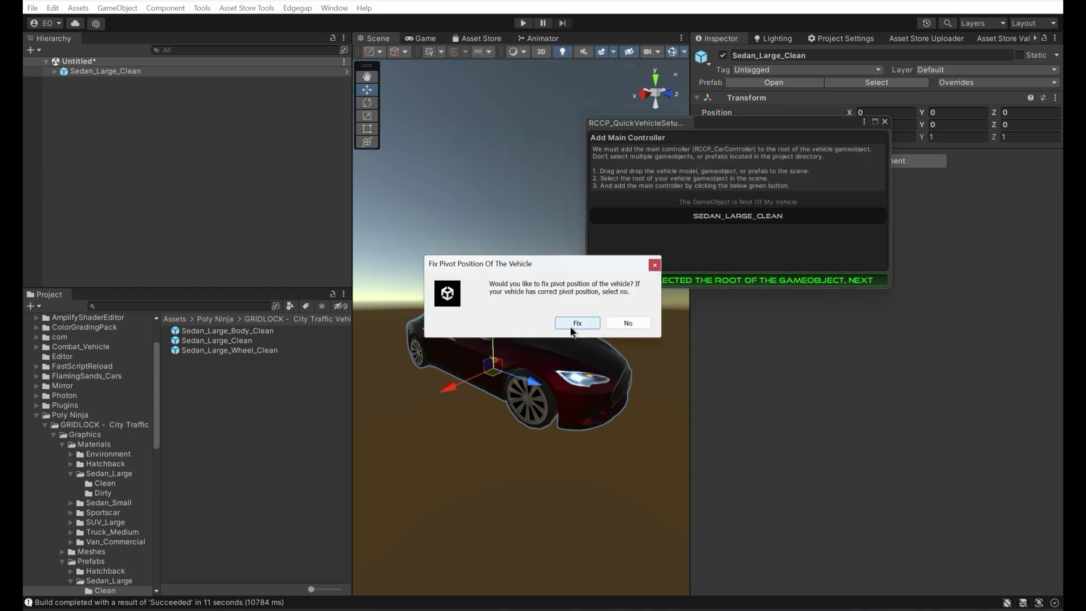
click(576, 324)
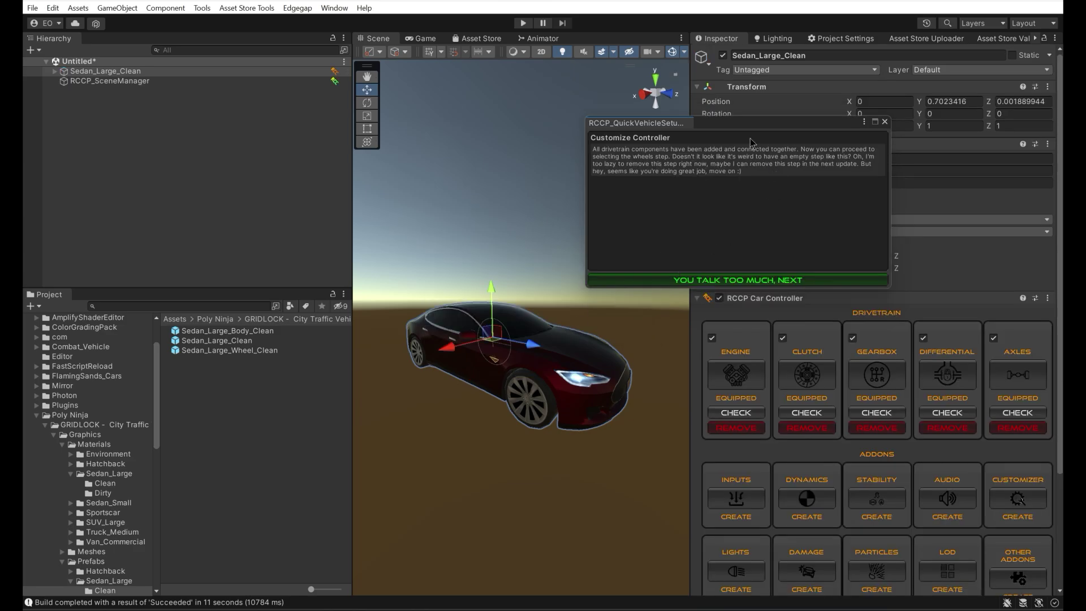
Detect the sedan's front wheels in the wizard and assign both Sedan_Large_Wheel objects as front left and right.
click(689, 270)
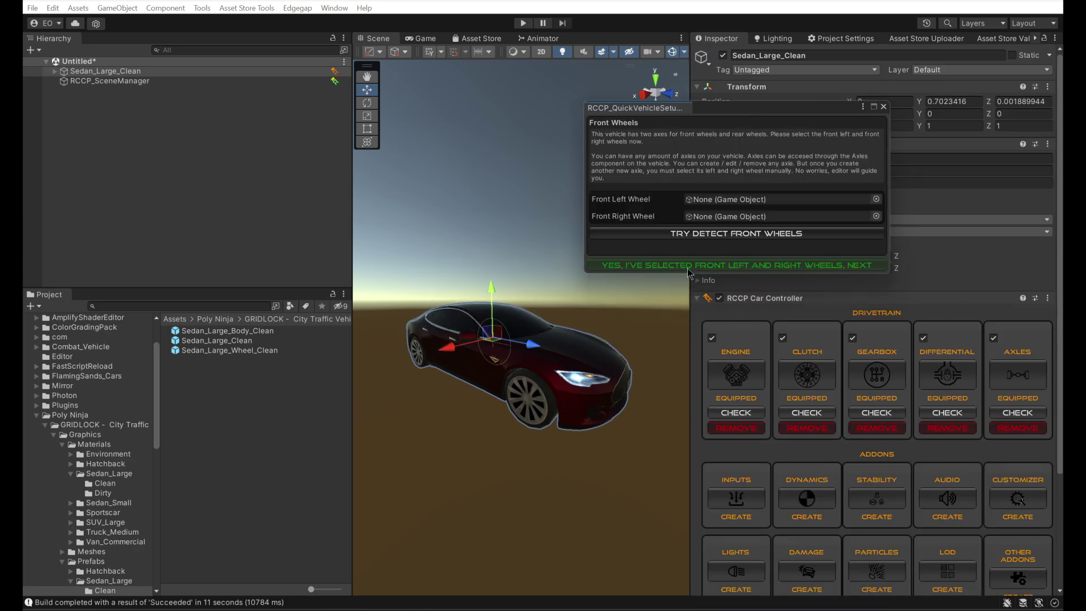
click(687, 233)
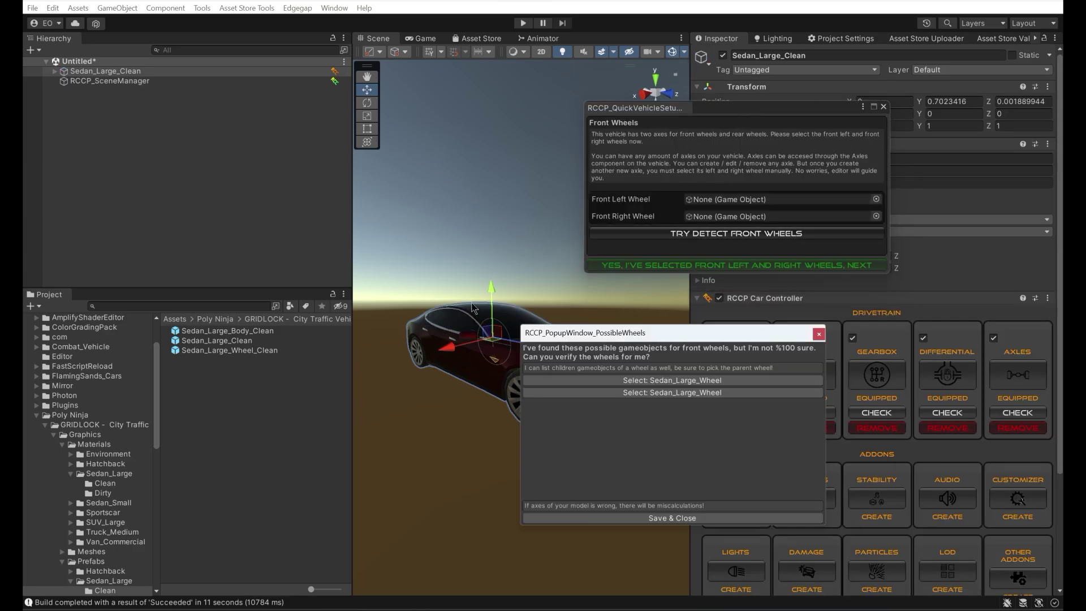
drag(562, 343, 257, 257)
click(368, 294)
click(368, 306)
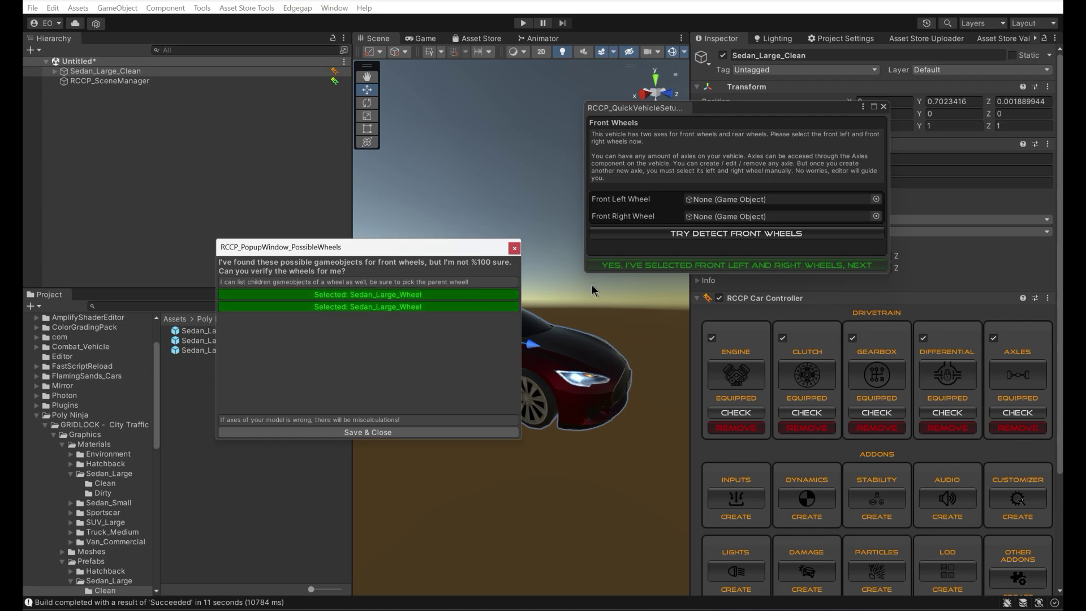
click(452, 432)
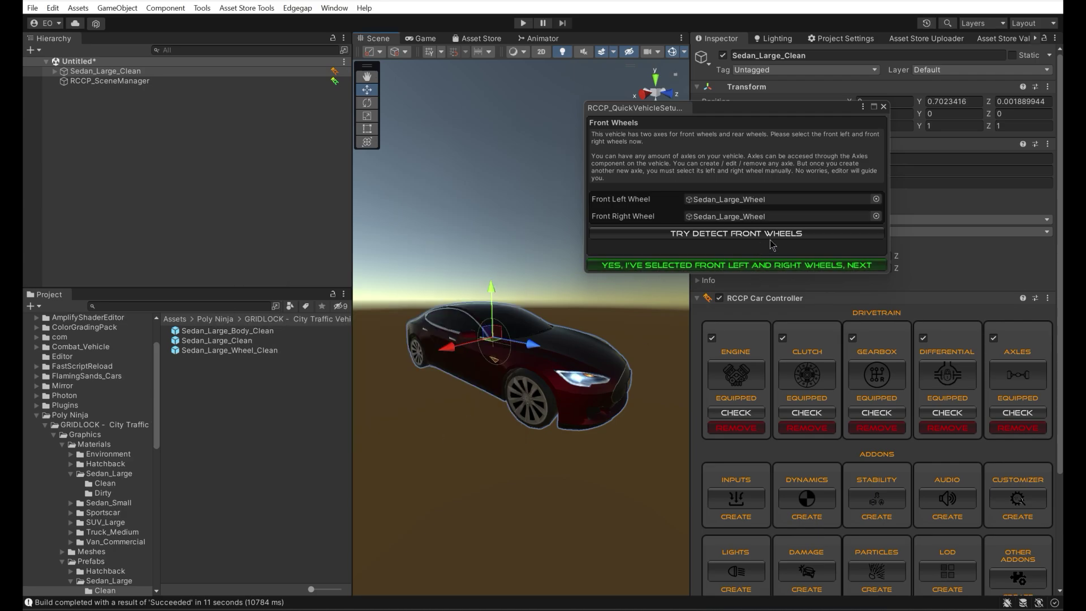
click(823, 265)
Detect the sedan's rear wheels and assign both Sedan_Large_Wheel objects as rear left and right.
click(763, 233)
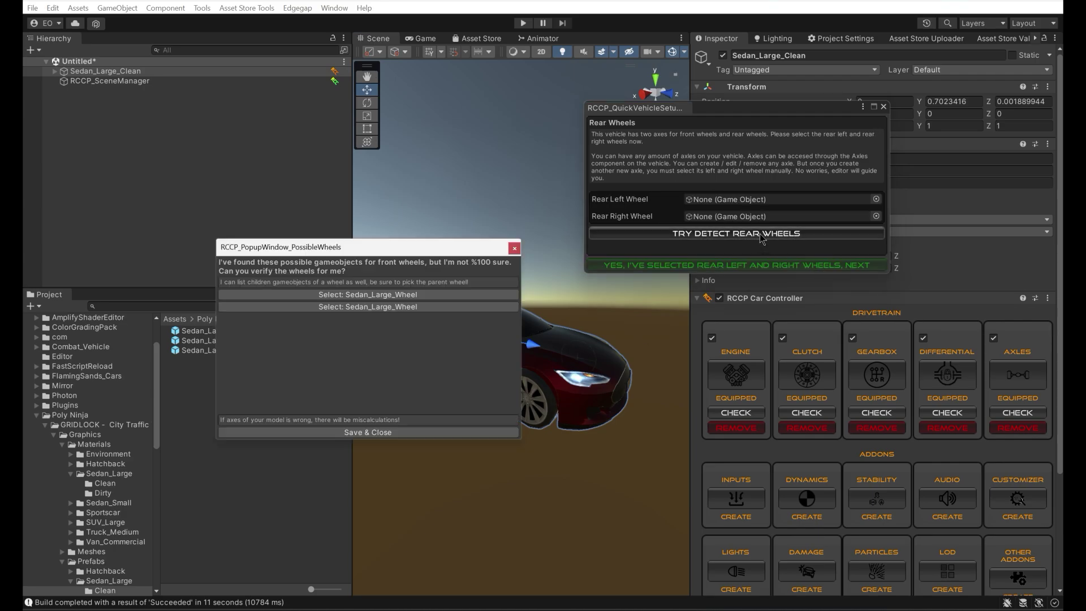
click(425, 294)
click(416, 307)
click(371, 432)
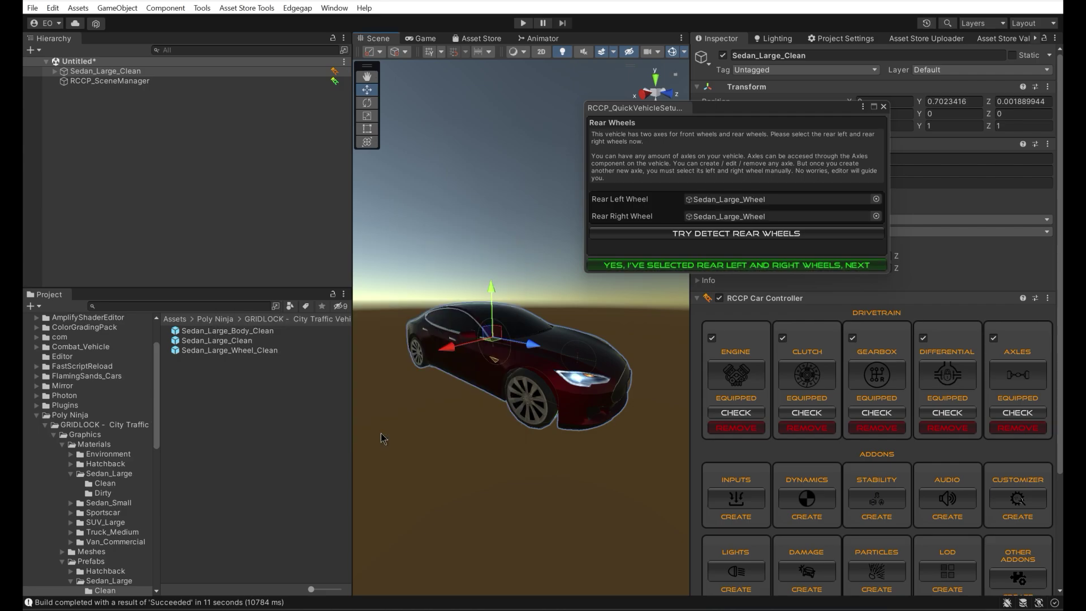
click(803, 265)
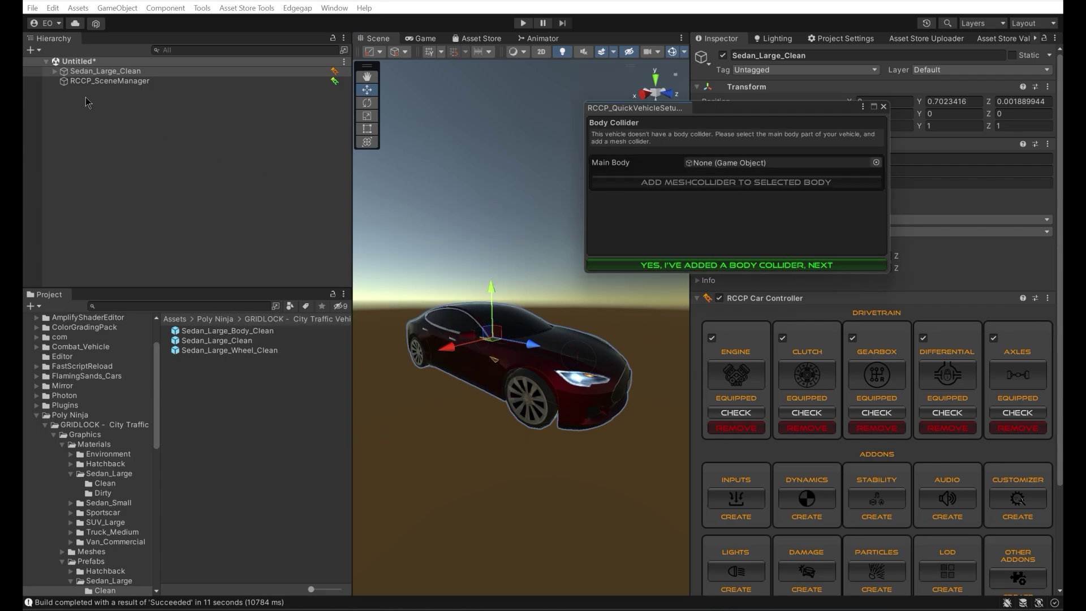
Add mesh colliders to the body parts Sedan_Large_LOD0, Sedan_Large_LOD1 and Sedan_Large_LOD2 as the body collider.
click(55, 71)
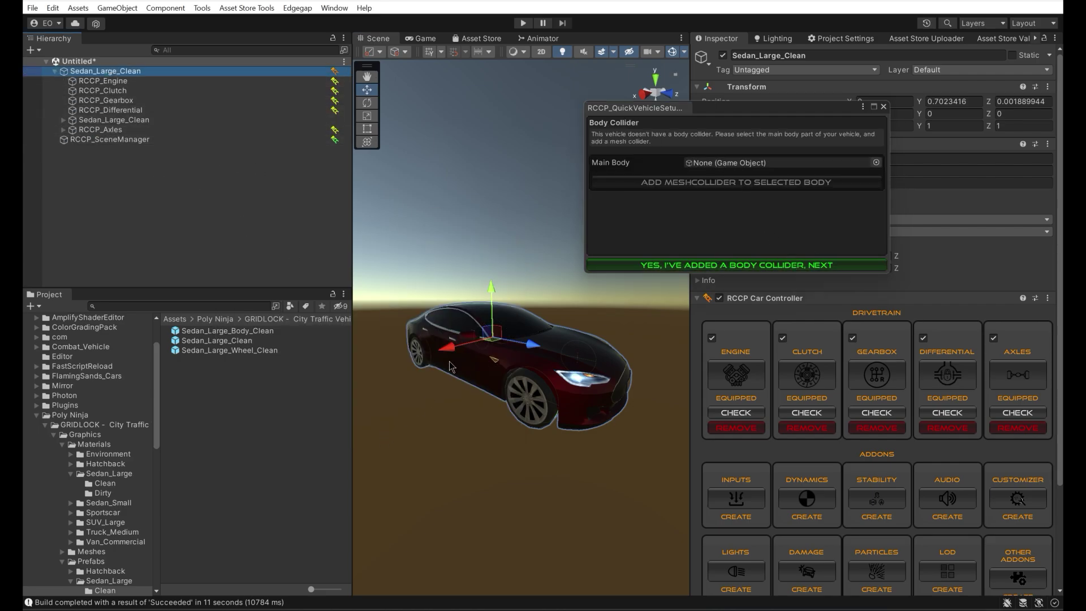
click(481, 381)
drag(147, 159, 718, 163)
click(743, 183)
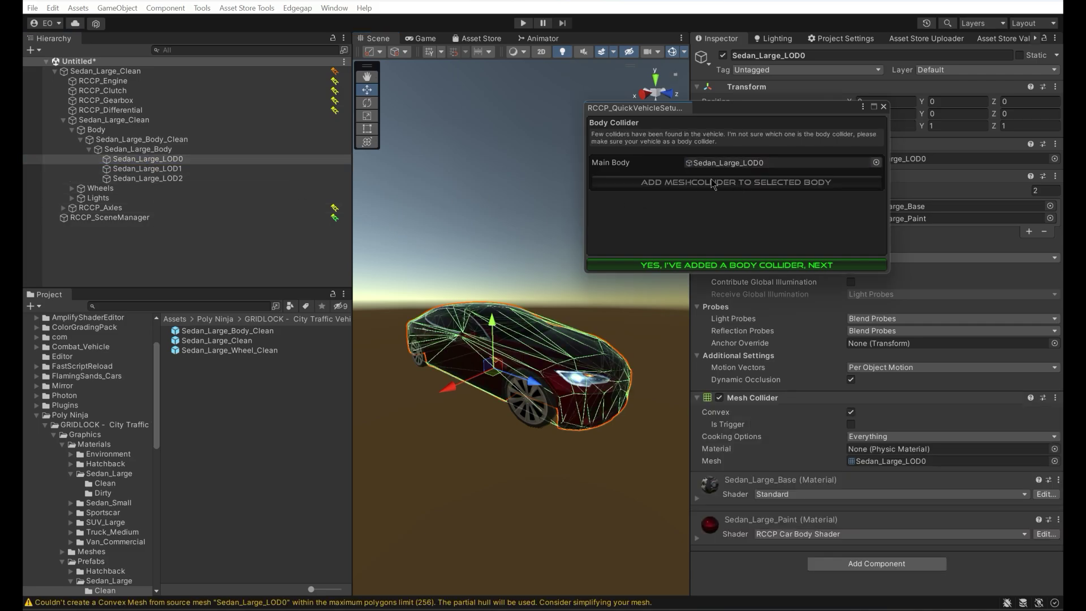
drag(147, 169, 735, 163)
click(751, 181)
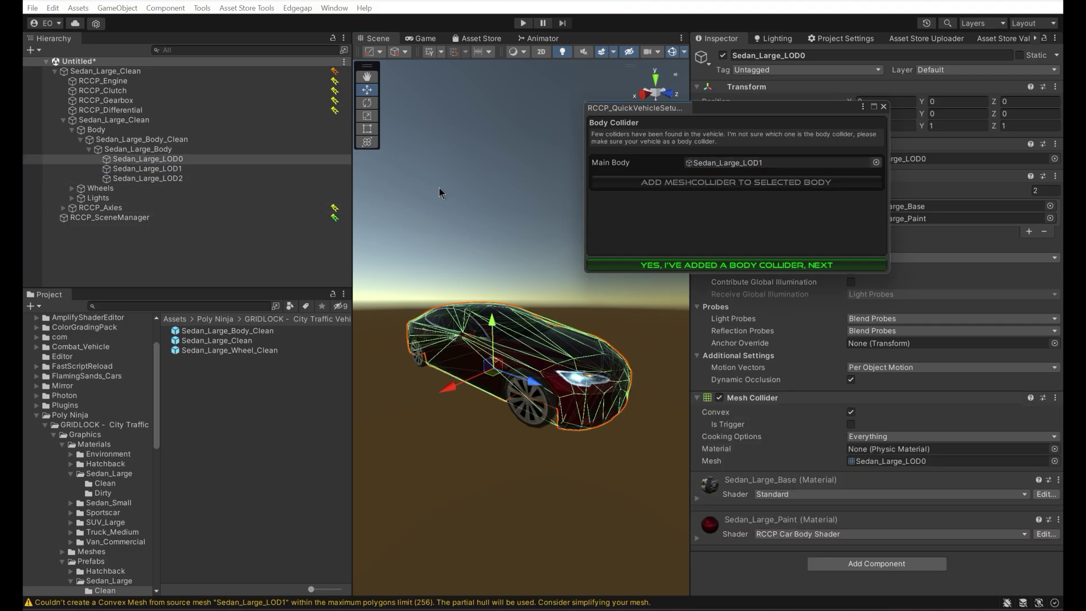
drag(147, 178, 792, 163)
click(747, 182)
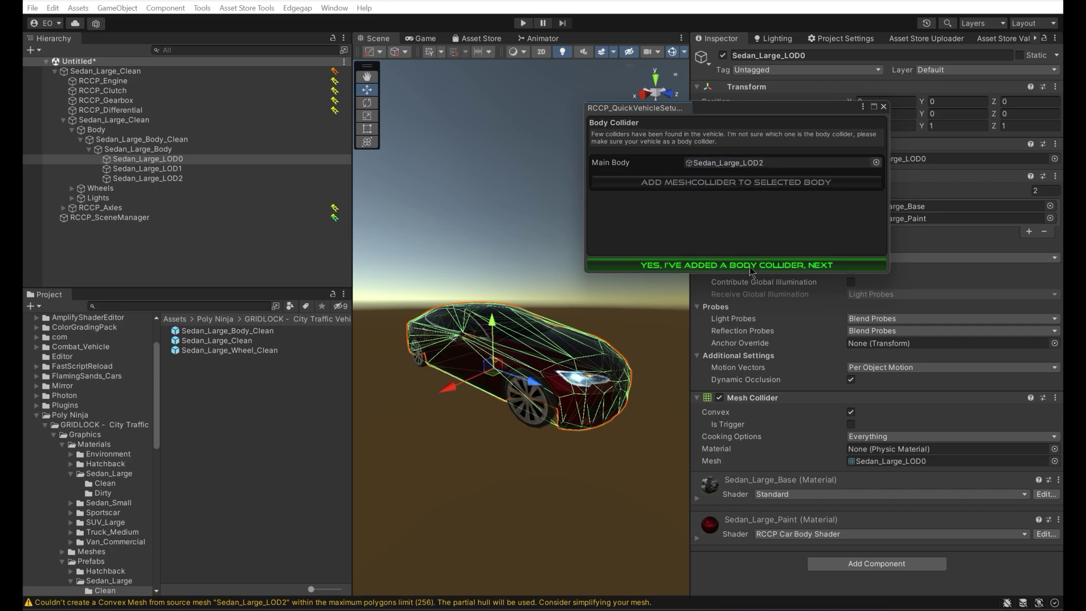
click(749, 266)
Add all addon components to the sedan and finish the setup wizard.
click(651, 223)
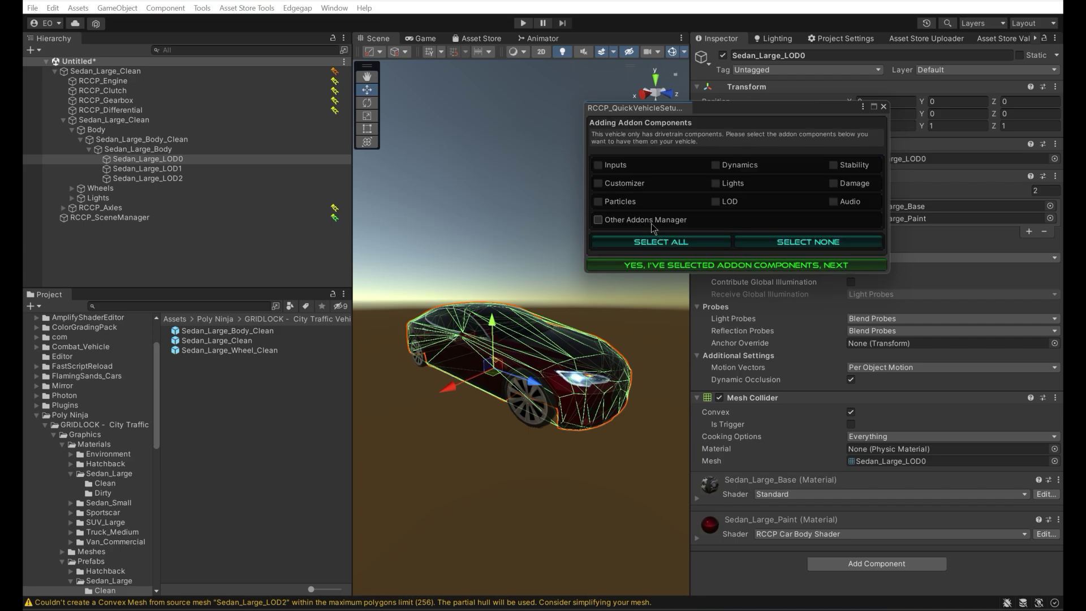
click(692, 268)
click(679, 264)
Rotate Sedan_Large_Clean to 90 degrees around Y on the road in the RCCP_Scene_CityNew scene.
scroll(478, 328, down, 3)
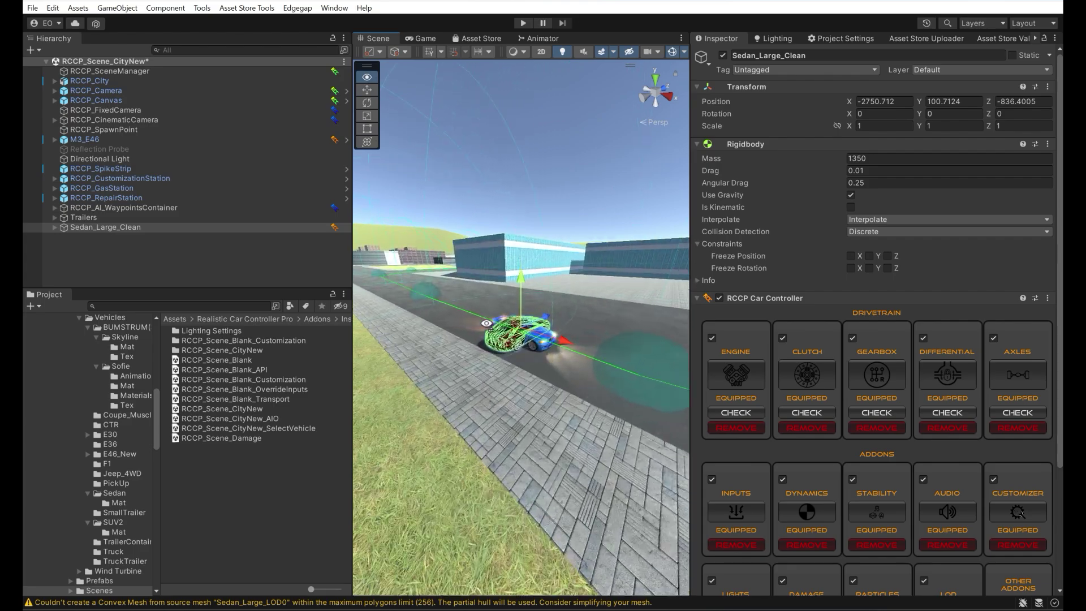
key(e)
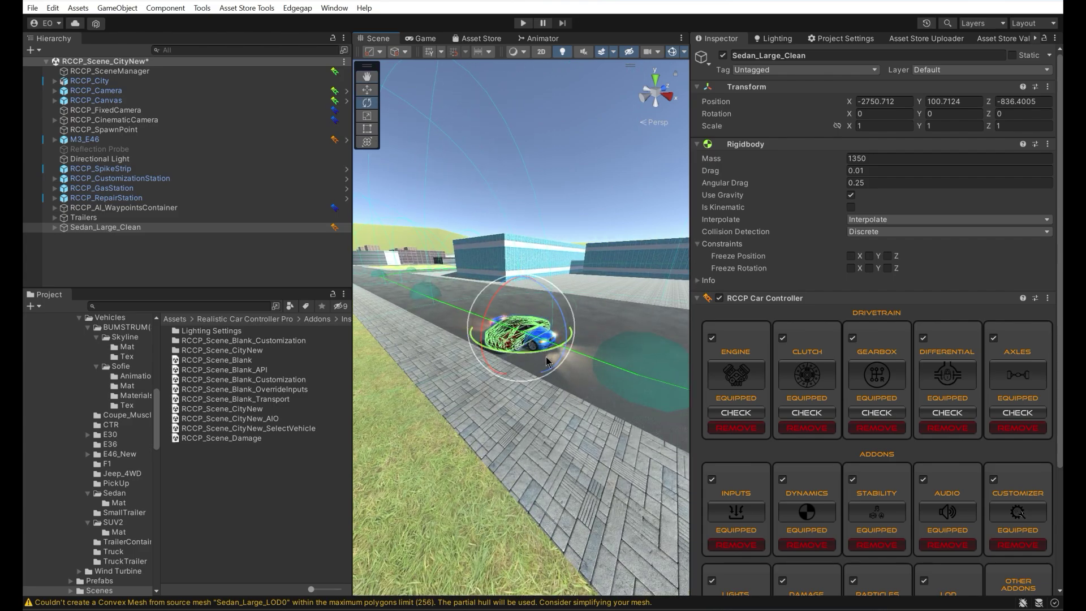
ctrl+drag(547, 353, 354, 357)
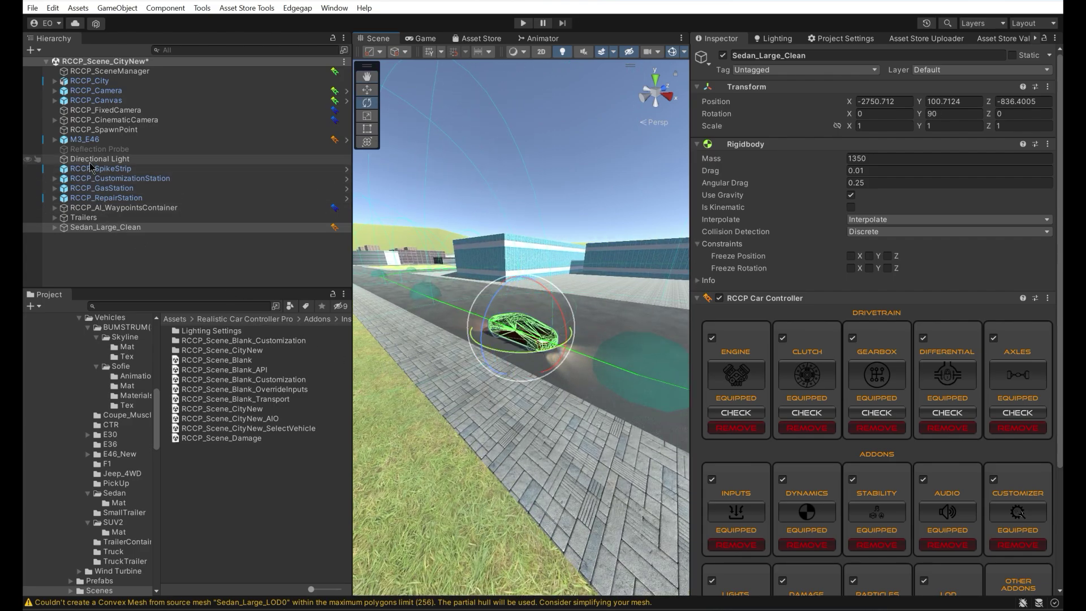
Deactivate the M3_E46 vehicle in the city scene.
click(102, 140)
key(alt+shift+a)
alt+drag(612, 322, 628, 322)
Play the city scene and test drive the sedan, accelerating and braking while orbiting the camera around it.
click(440, 40)
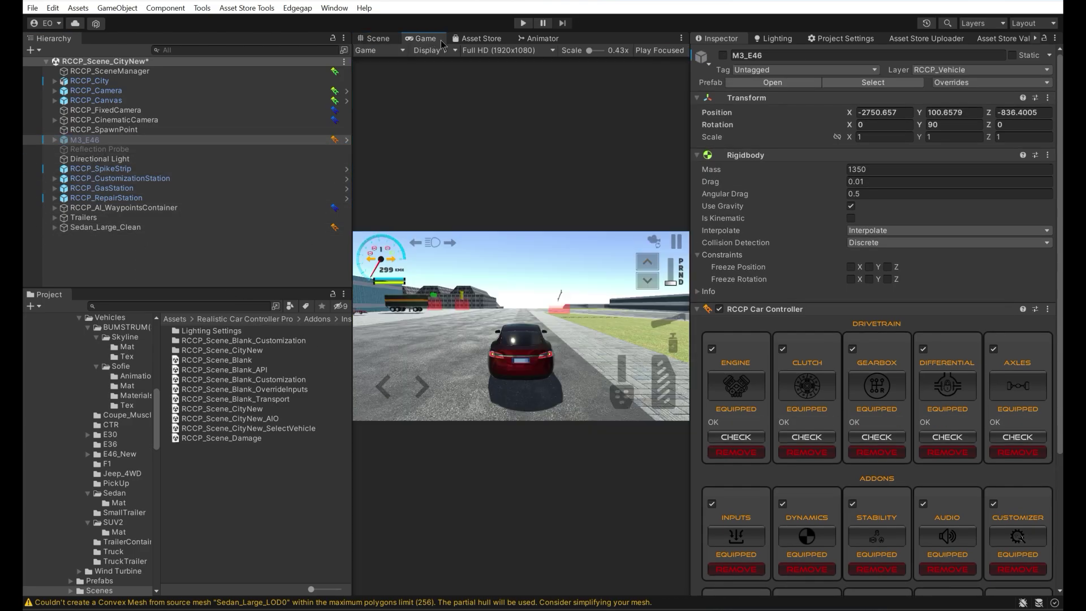
click(520, 23)
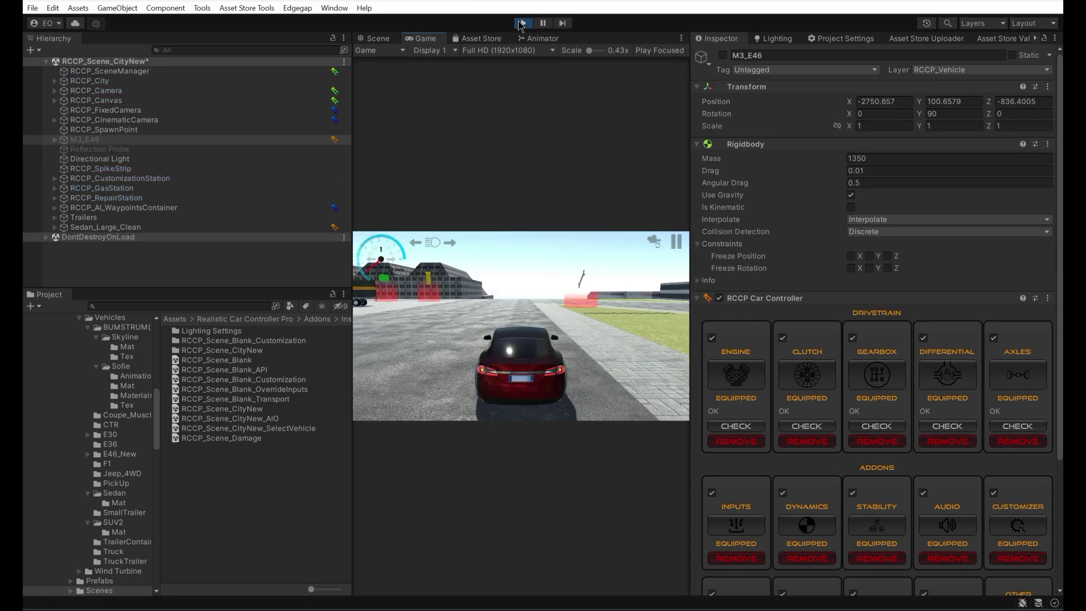
drag(533, 327, 491, 324)
key(w)
key(s)
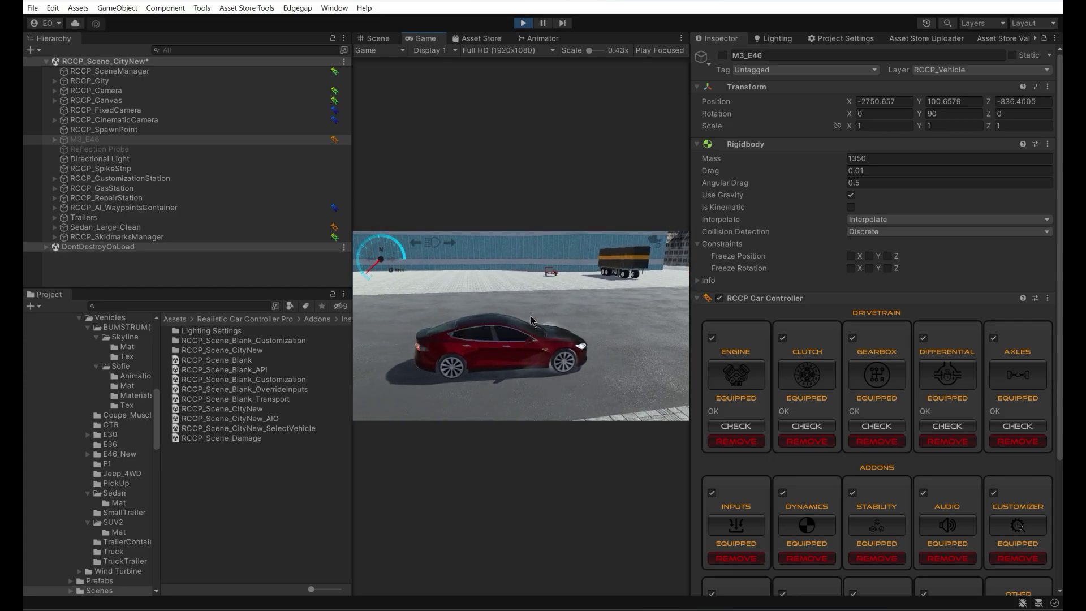
key(s)
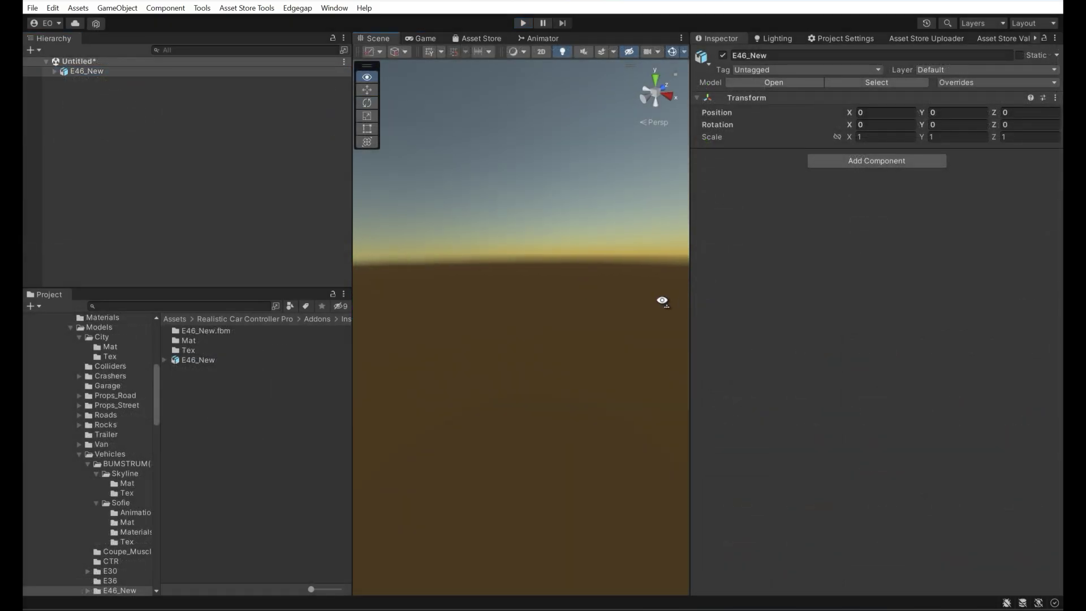
Deactivate the Collider child object of the E46_New model.
alt+drag(662, 301, 495, 318)
click(54, 70)
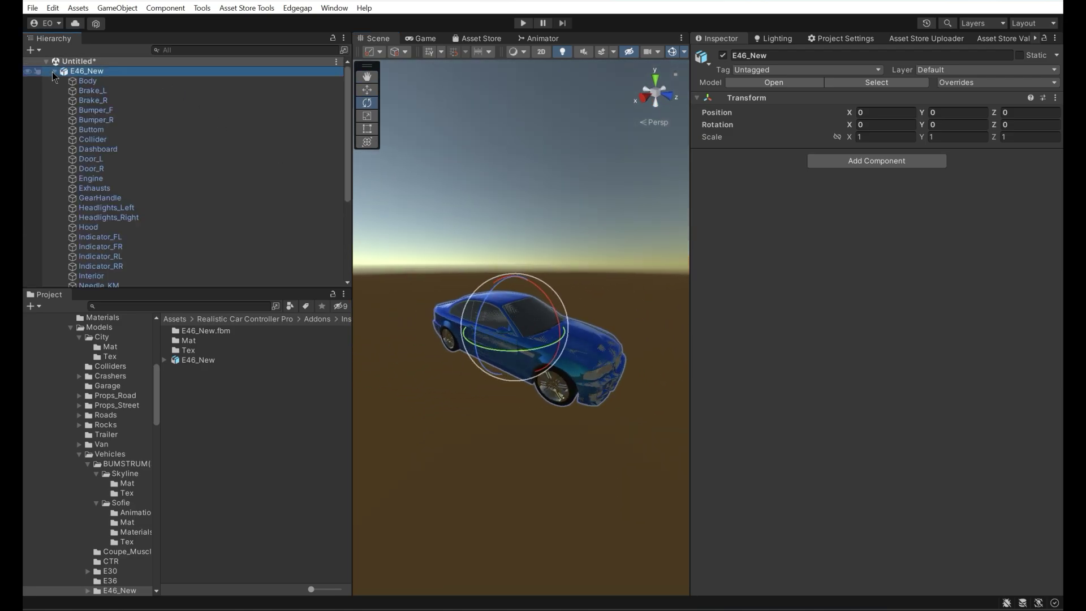
click(93, 140)
click(723, 56)
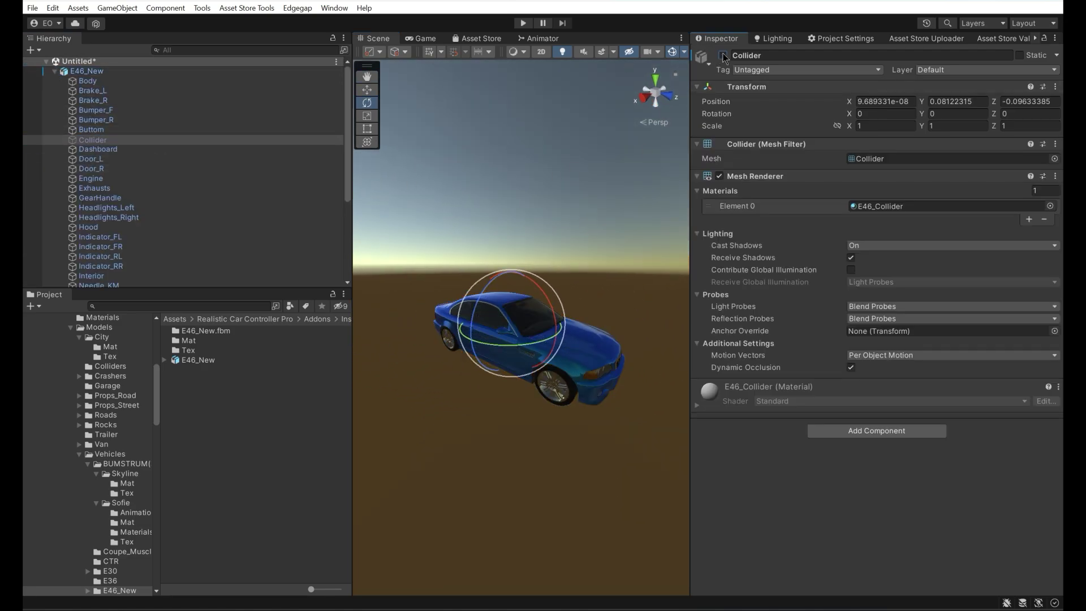
Add the RCCP main controller to E46_New with the Quick Vehicle Setup Wizard, unpacking the prefab and fixing the pivot position.
click(120, 72)
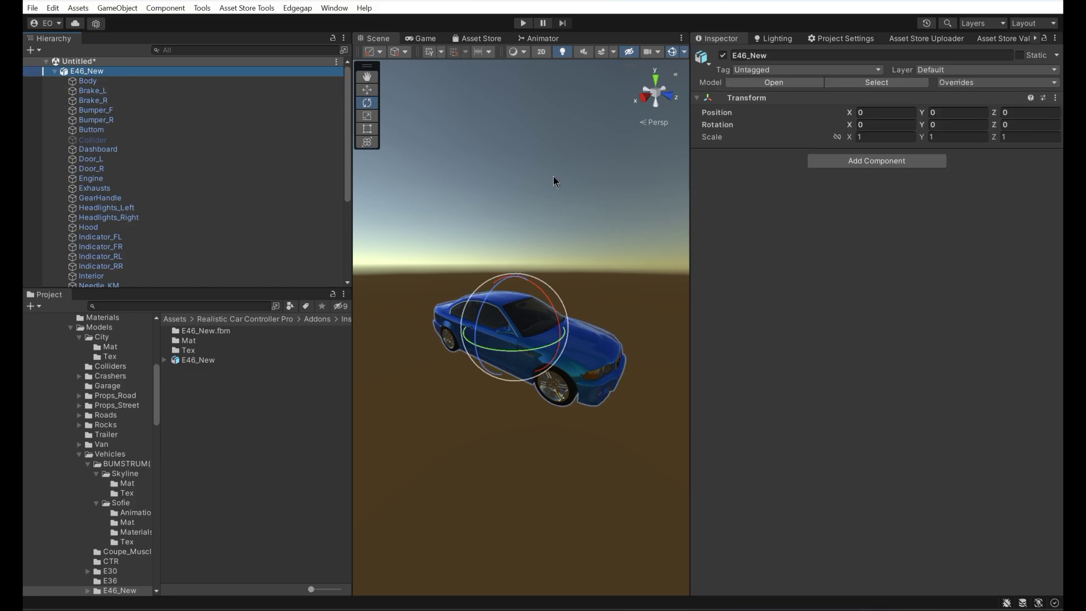
click(224, 8)
mouse_move(203, 9)
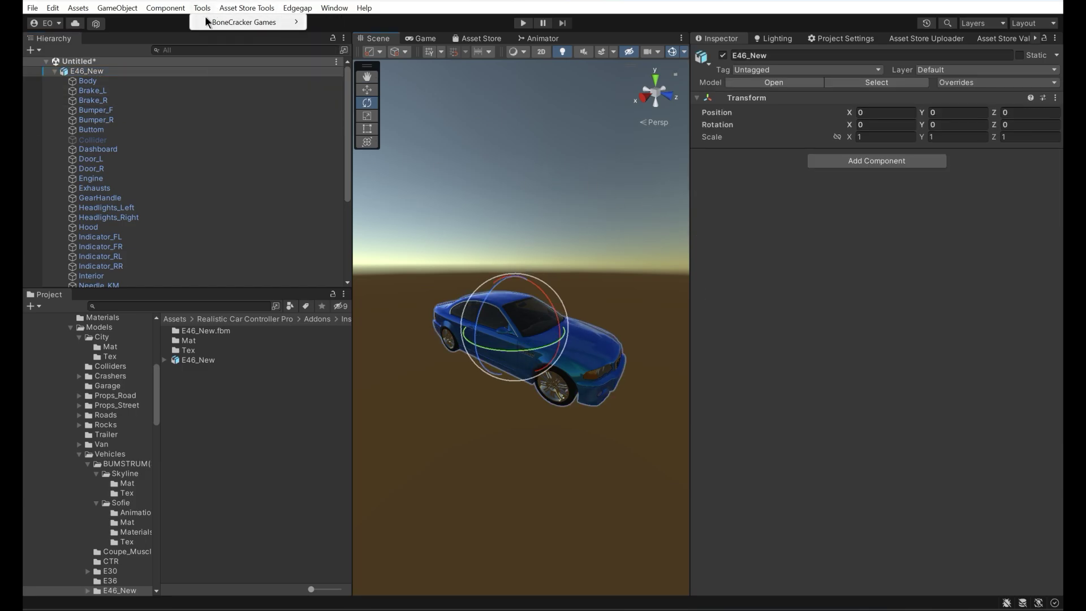
mouse_move(244, 22)
mouse_move(369, 22)
click(521, 56)
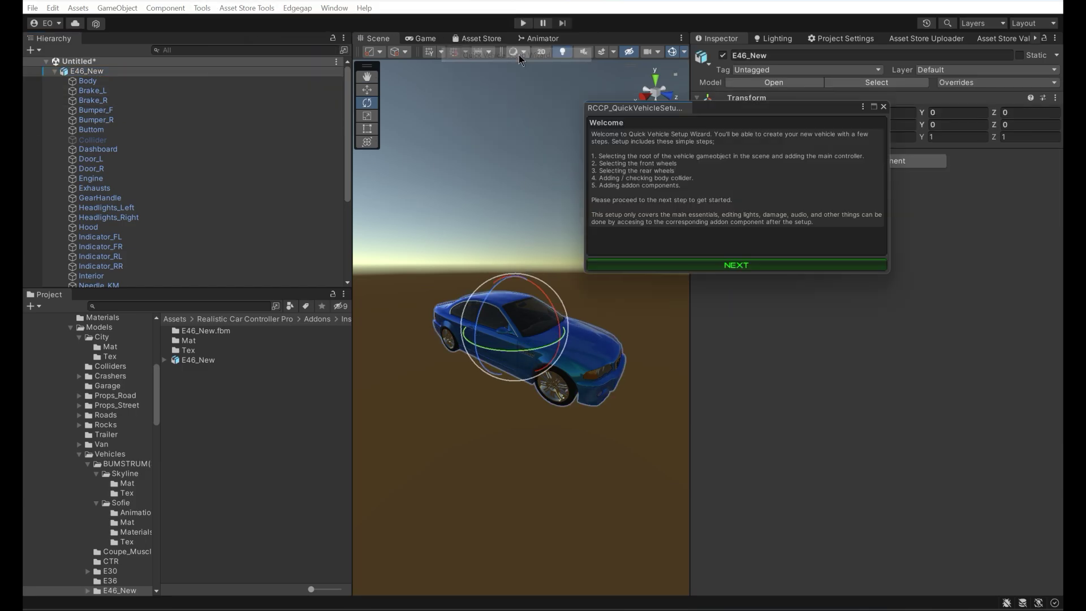
click(768, 267)
click(761, 266)
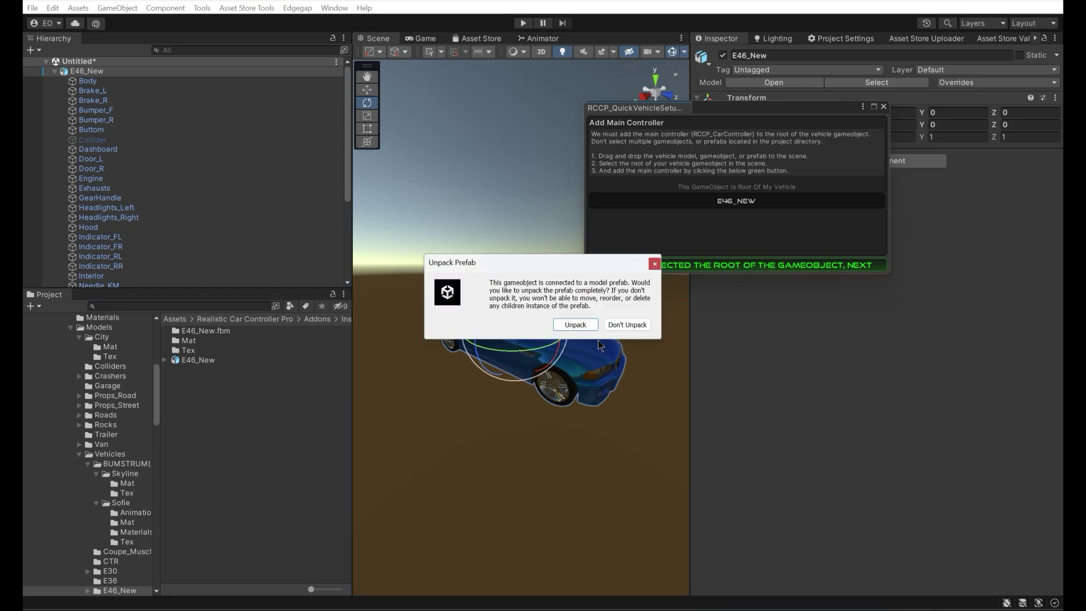
click(583, 323)
click(584, 324)
click(584, 324)
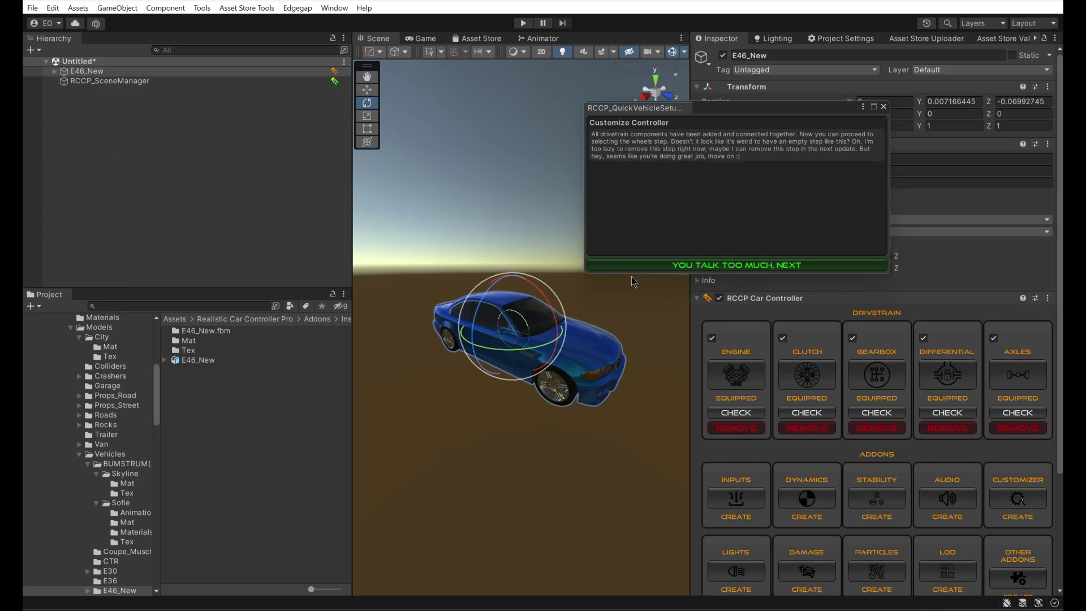
Detect the E46's front wheels in the wizard and assign Wheel_FL and Wheel_FR.
click(714, 265)
click(737, 234)
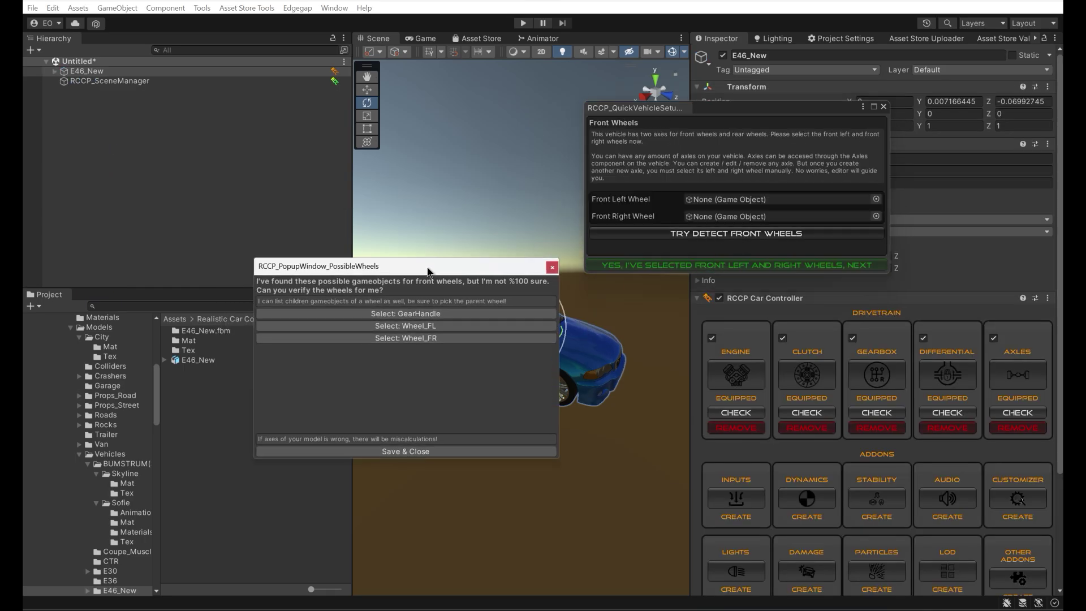
click(419, 335)
click(419, 346)
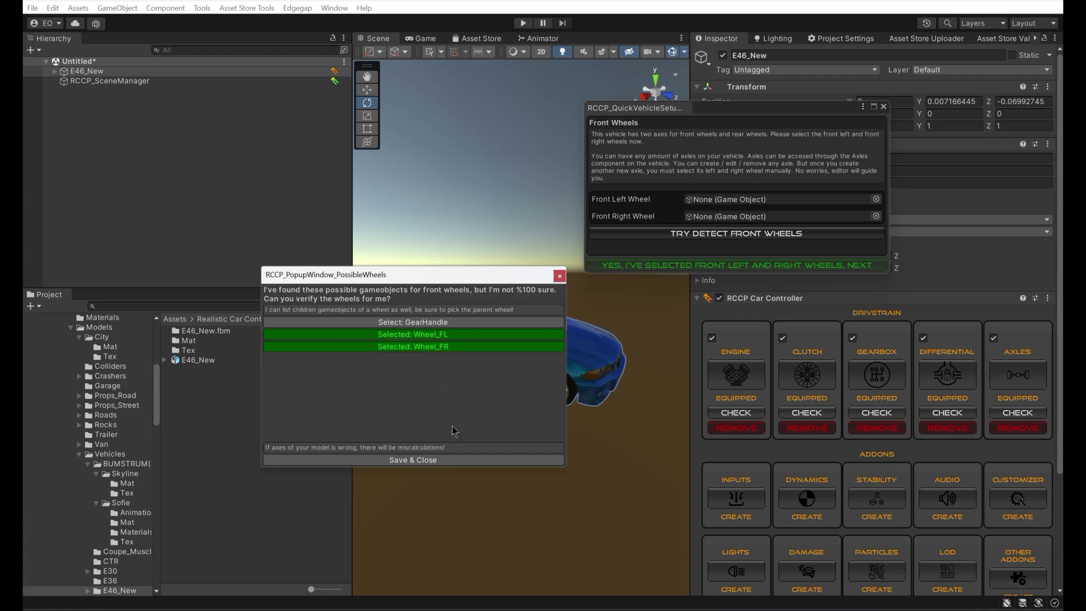
click(443, 460)
click(738, 265)
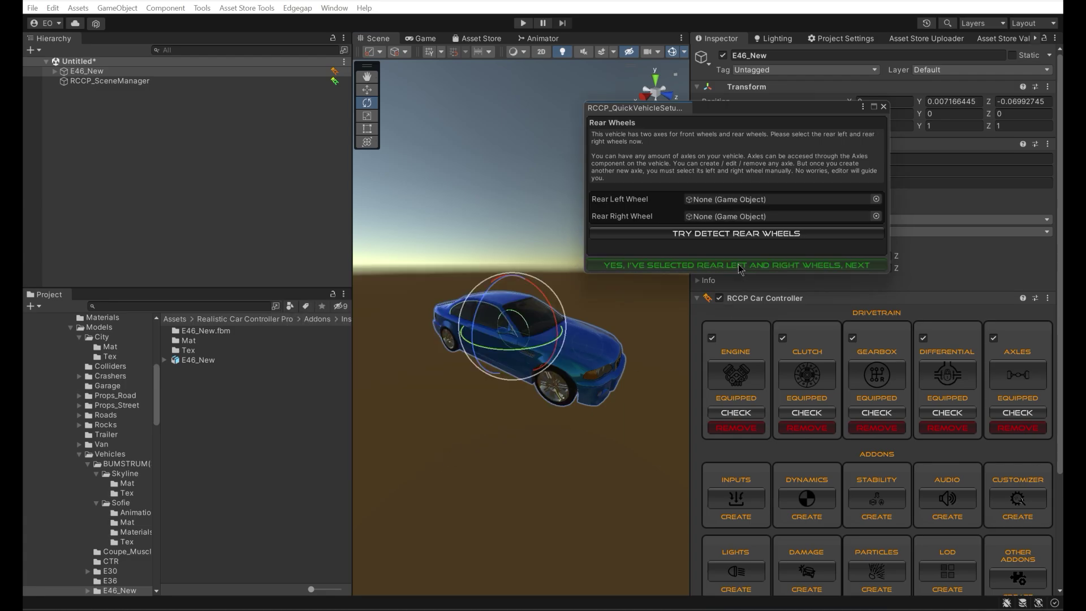
Detect the E46's rear wheels in the wizard and assign Wheel_RL and Wheel_RR.
click(738, 234)
click(425, 322)
click(425, 335)
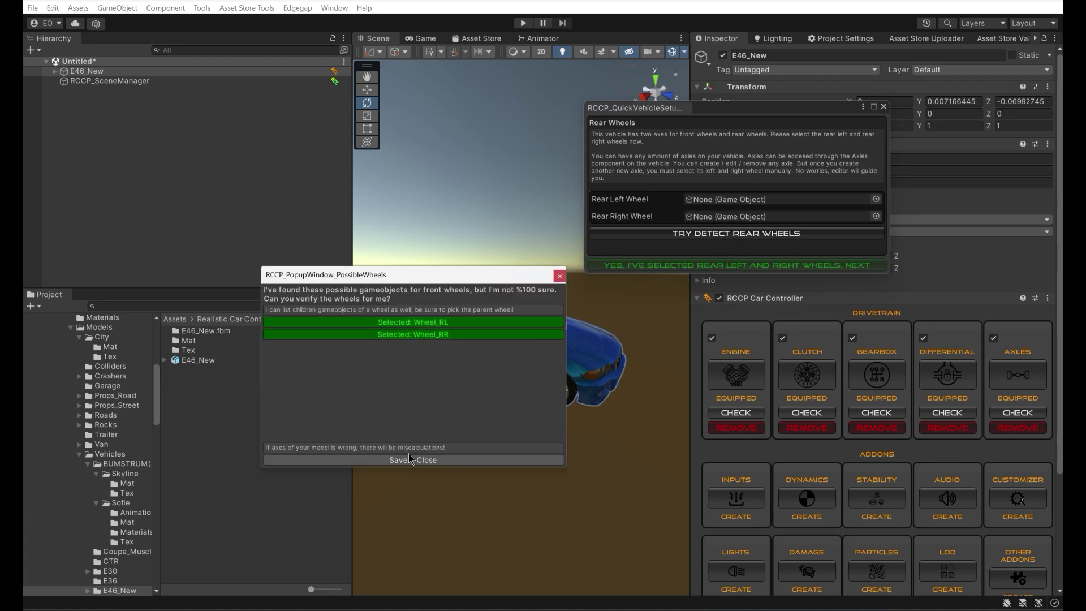
click(410, 460)
click(719, 265)
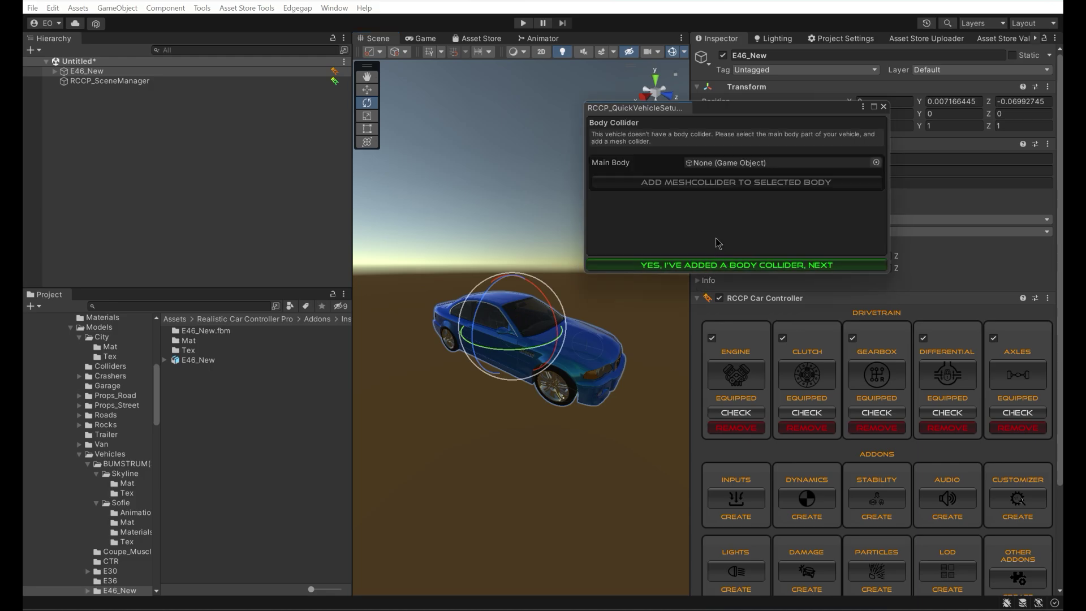
Set the E46's Body child object as the main body and add a mesh collider to it.
click(55, 71)
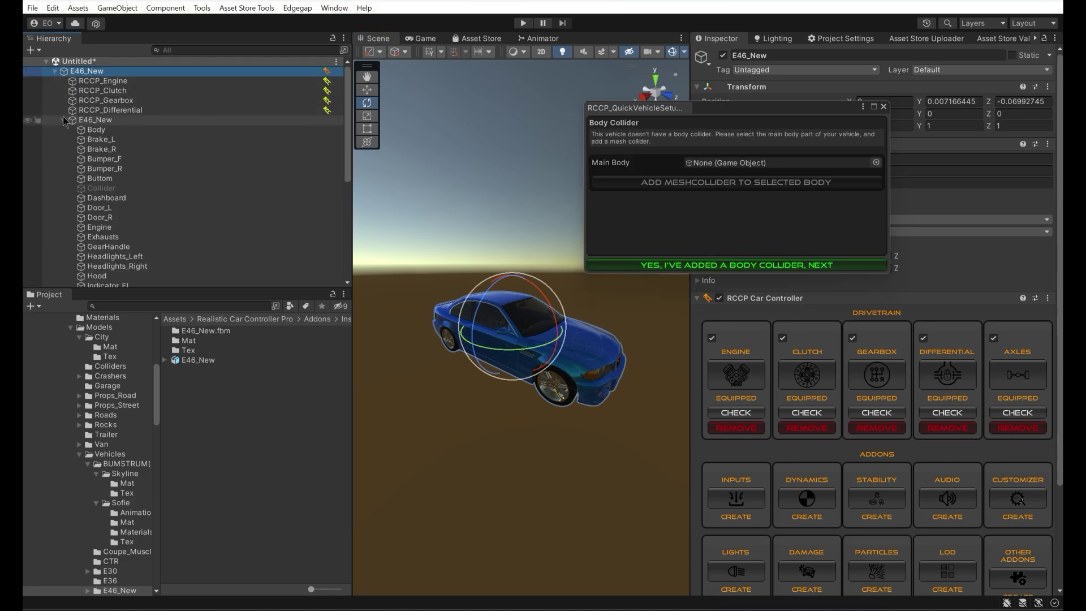
click(63, 120)
click(63, 120)
drag(95, 130, 741, 164)
click(748, 183)
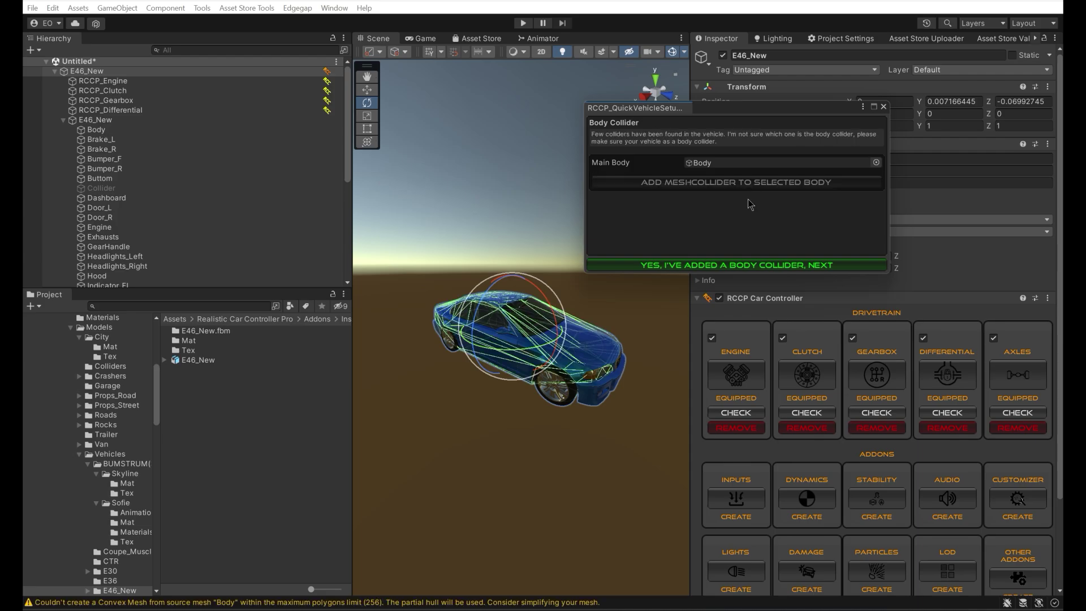
Accept the body collider and finish the wizard, equipping E46_New with the addon components.
click(740, 266)
click(658, 242)
click(678, 266)
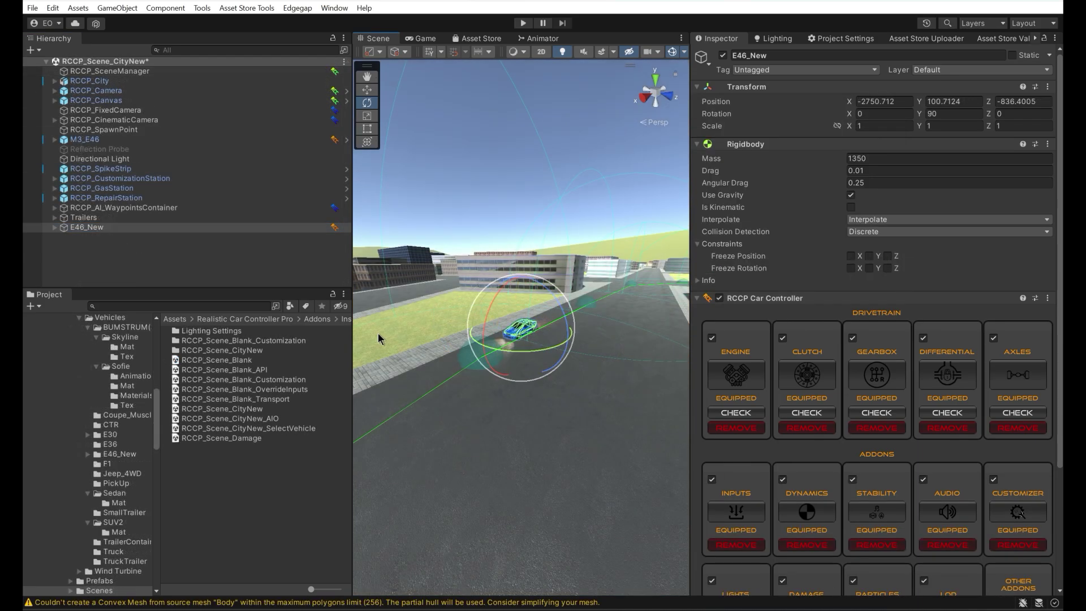
Deactivate M3_E46 in the city scene, play it and test drive E46_New by accelerating, steering, handbraking and reversing.
click(85, 140)
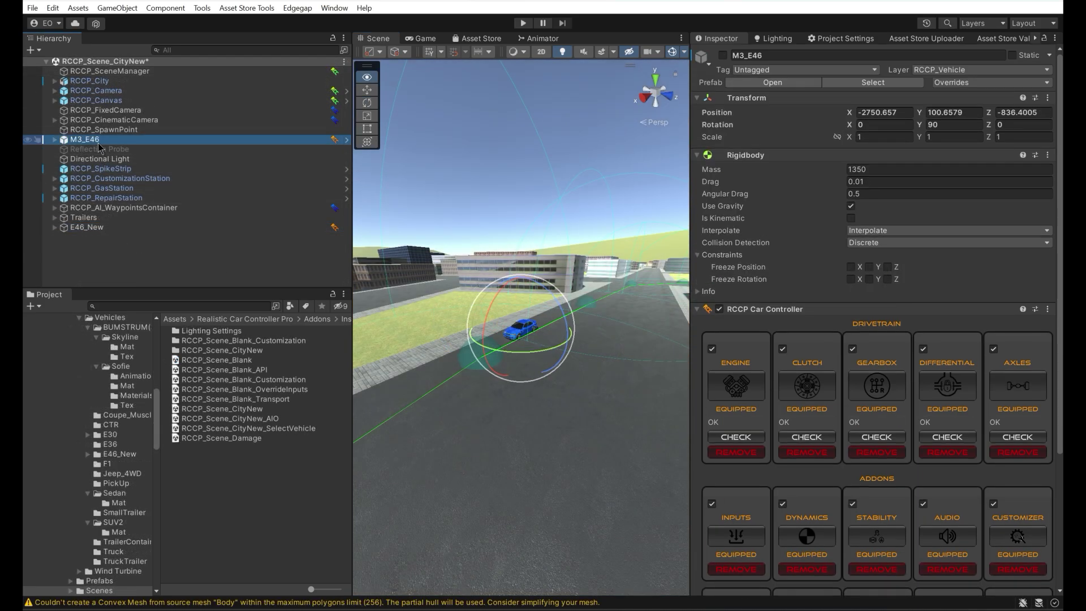
click(524, 23)
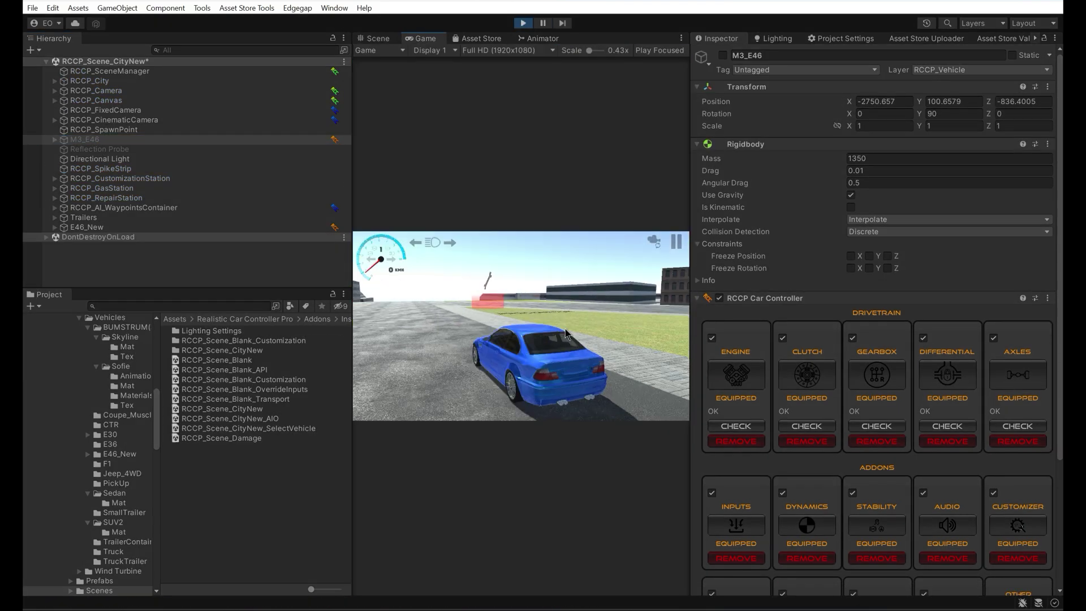
key(w)
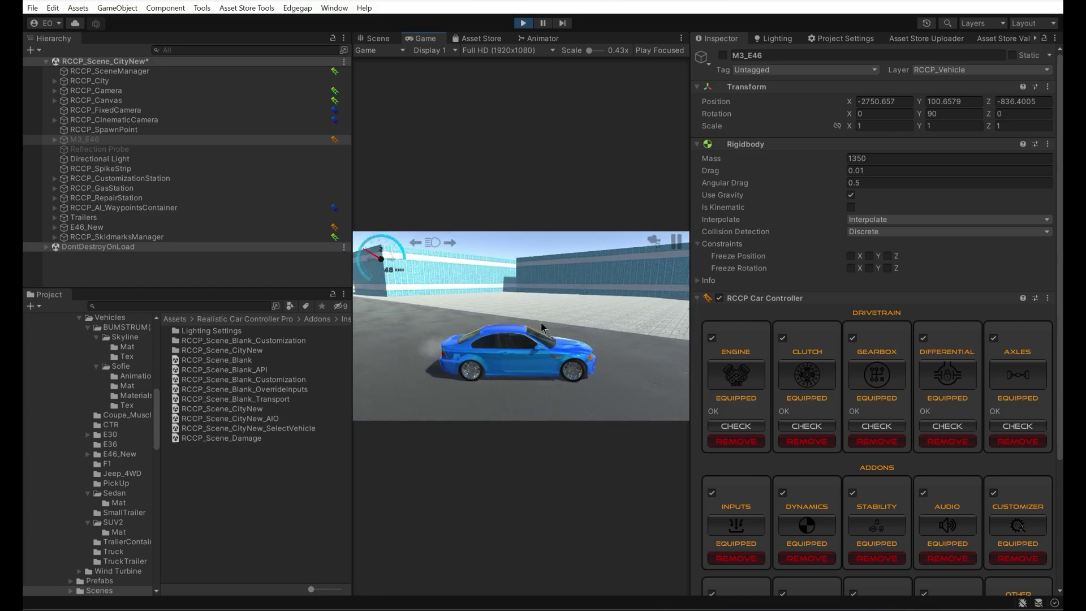
key(space)
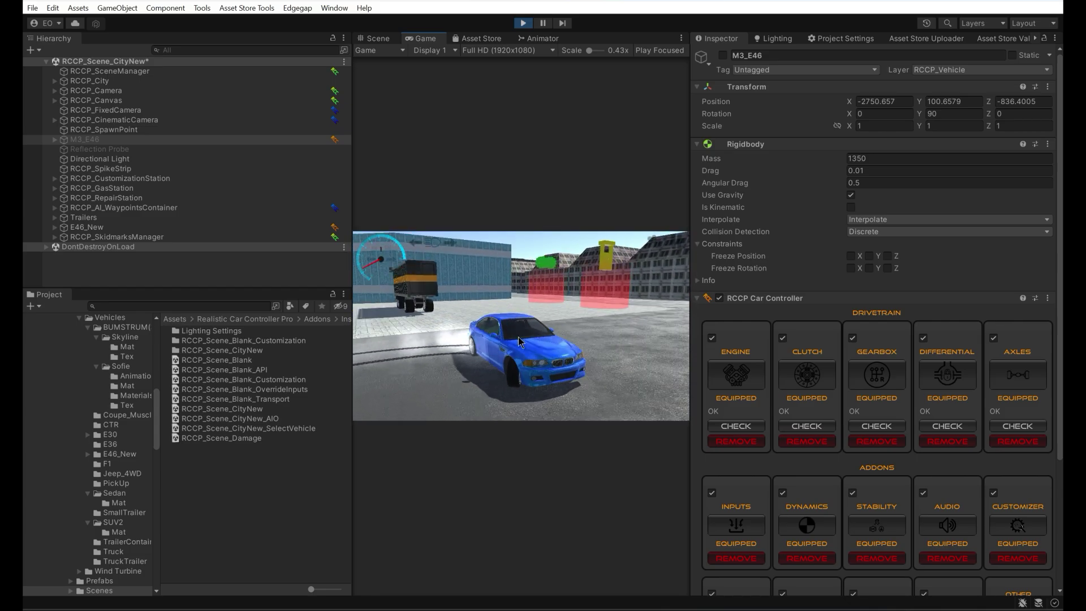
key(d)
key(w)
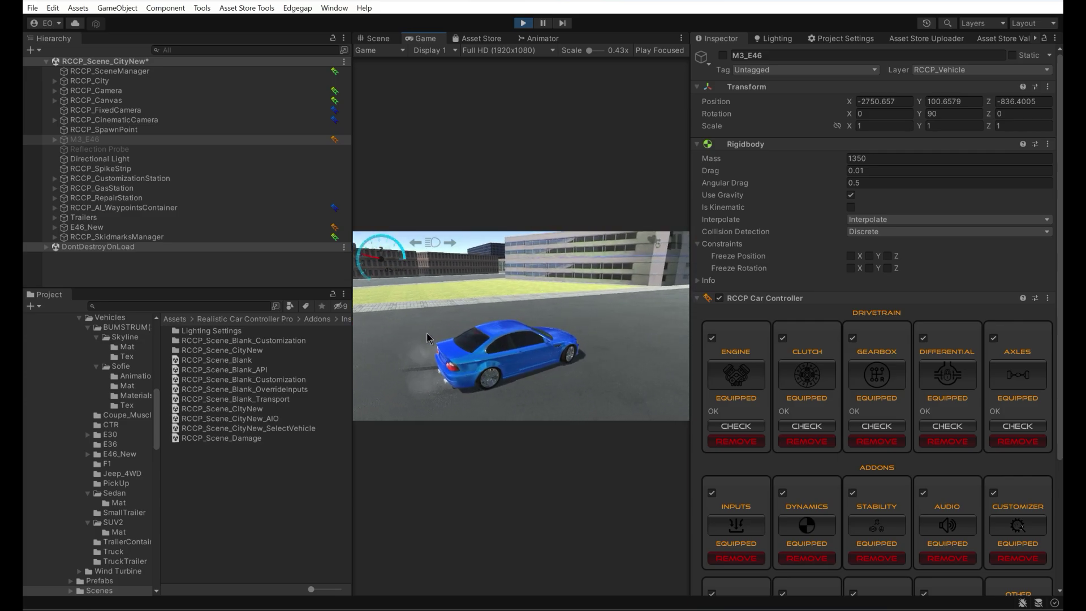
key(a)
key(s)
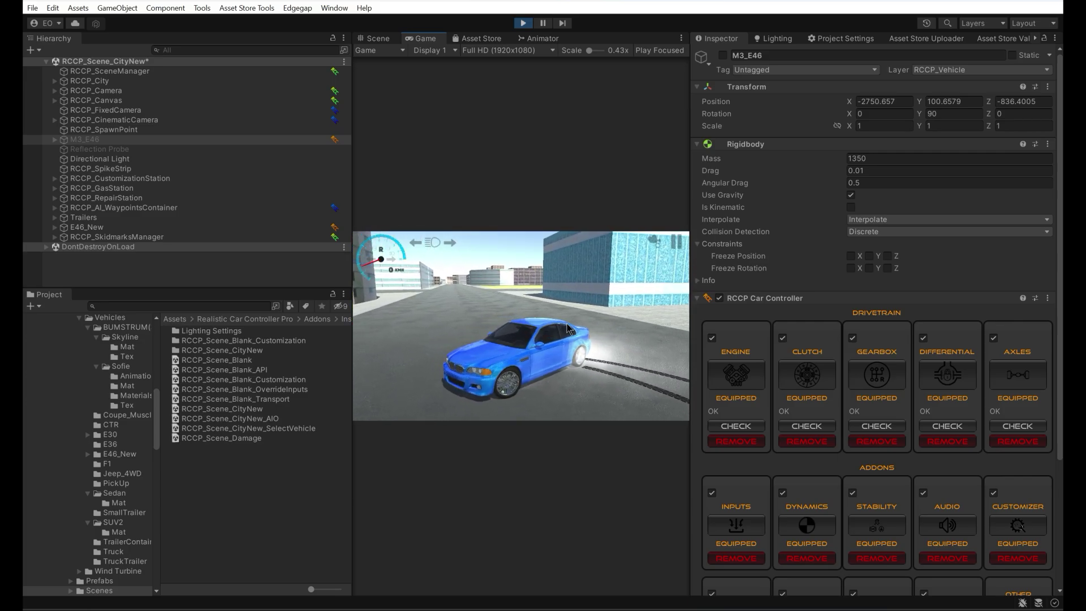
key(s)
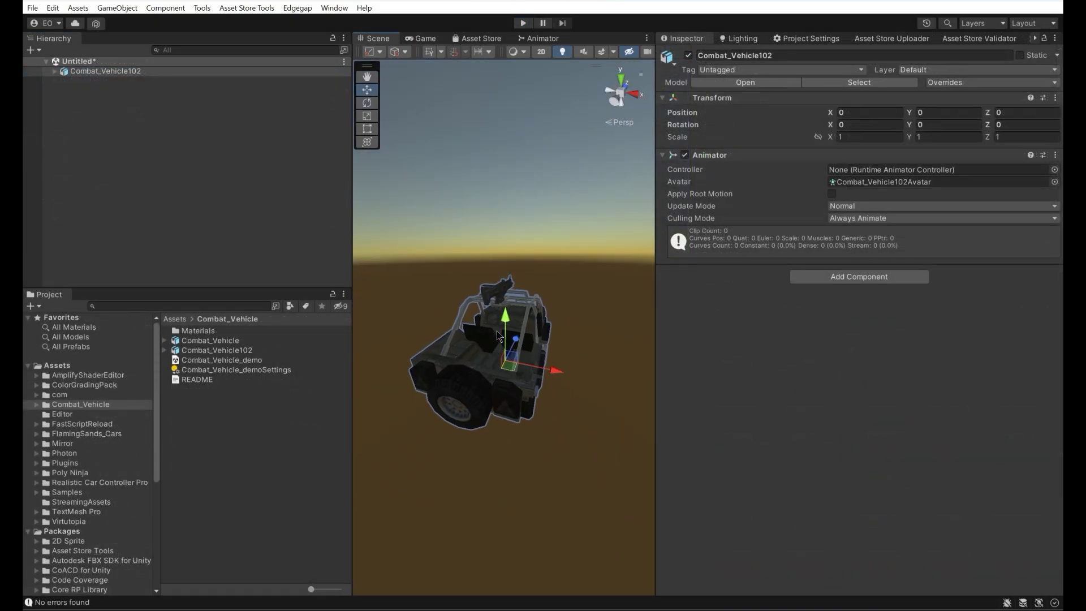
Add the RCCP main controller to Combat_Vehicle102 with the Quick Vehicle Setup Wizard, unpacking the prefab and fixing the pivot position.
alt+drag(396, 333, 486, 329)
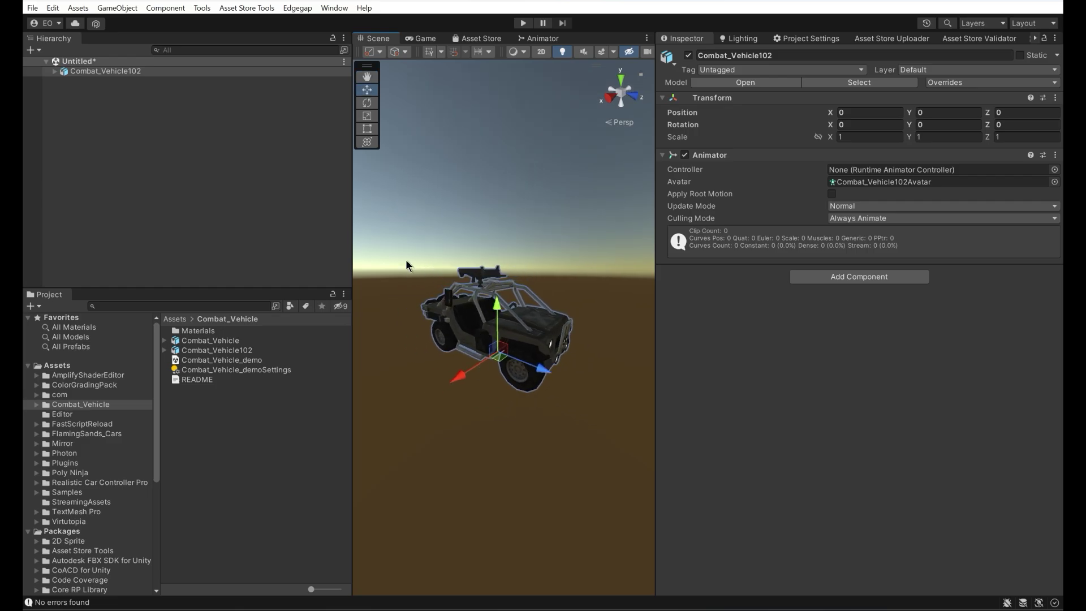
click(204, 8)
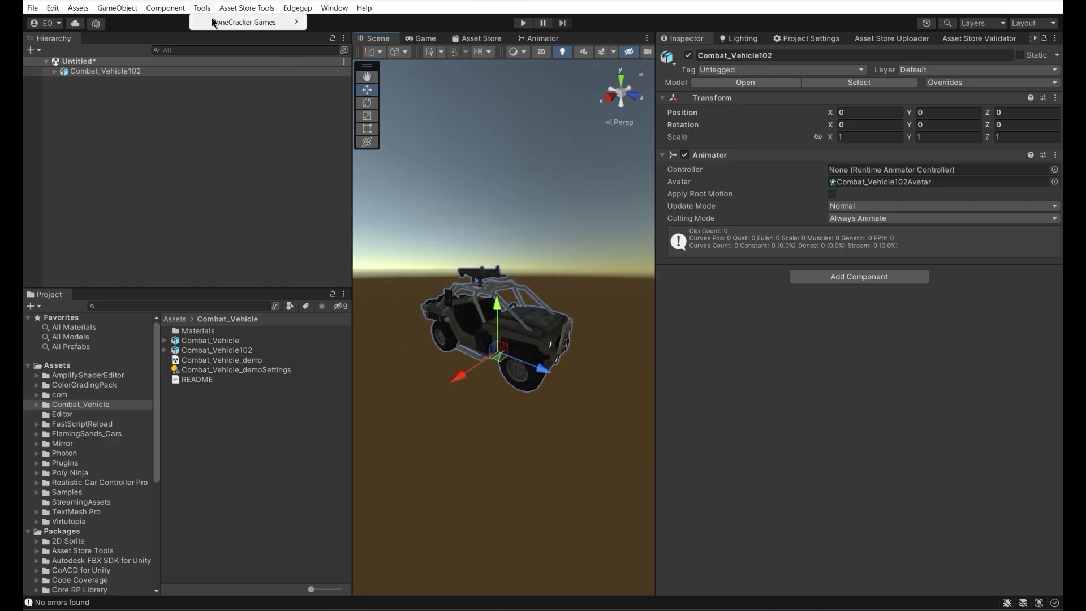
mouse_move(249, 20)
mouse_move(350, 21)
click(489, 55)
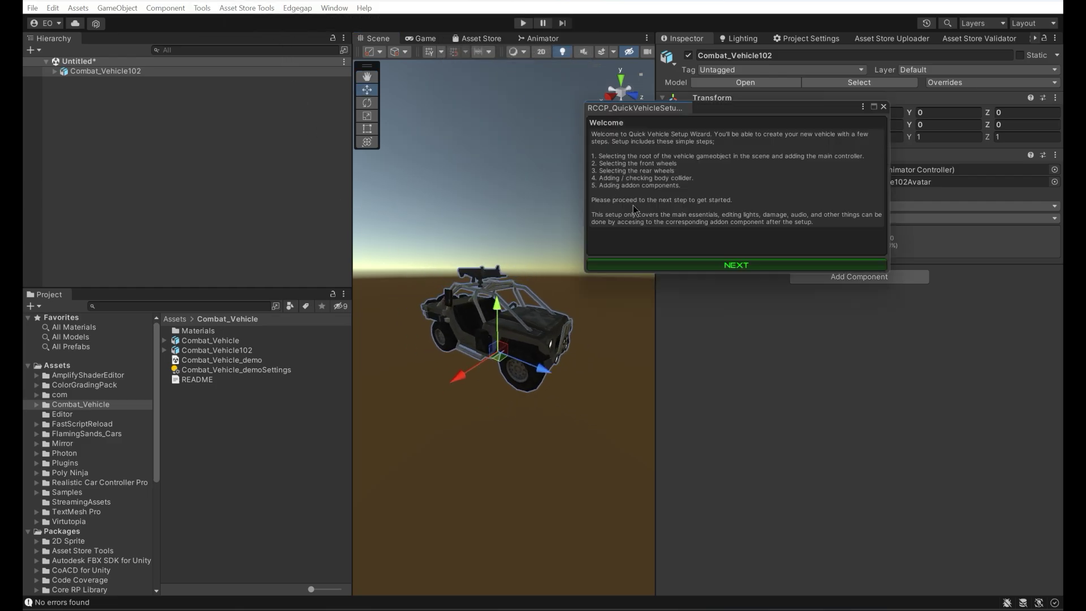
click(696, 266)
click(693, 267)
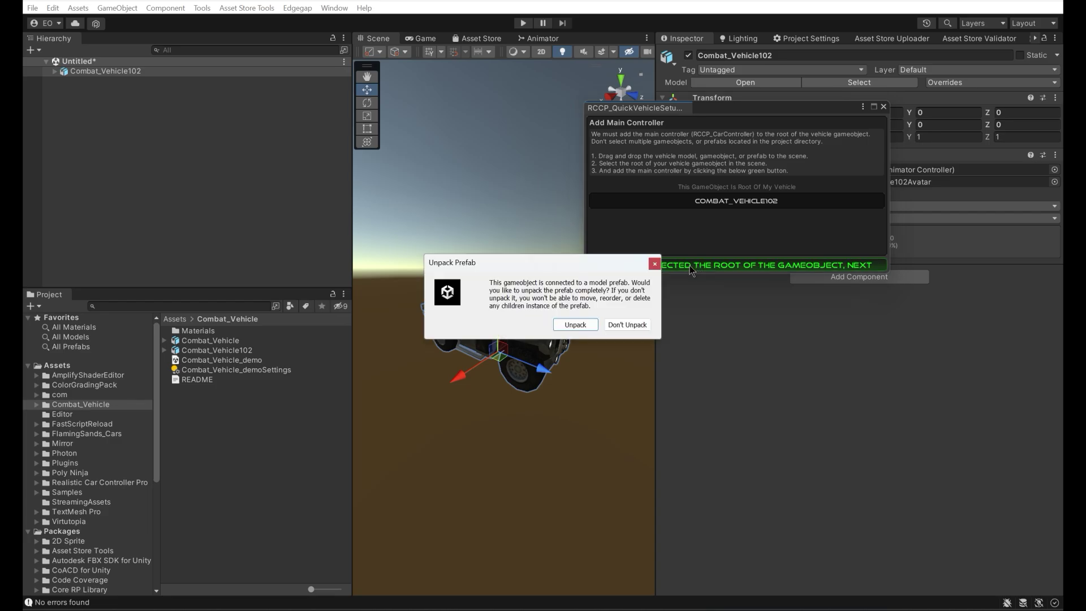
click(571, 320)
click(572, 321)
click(572, 321)
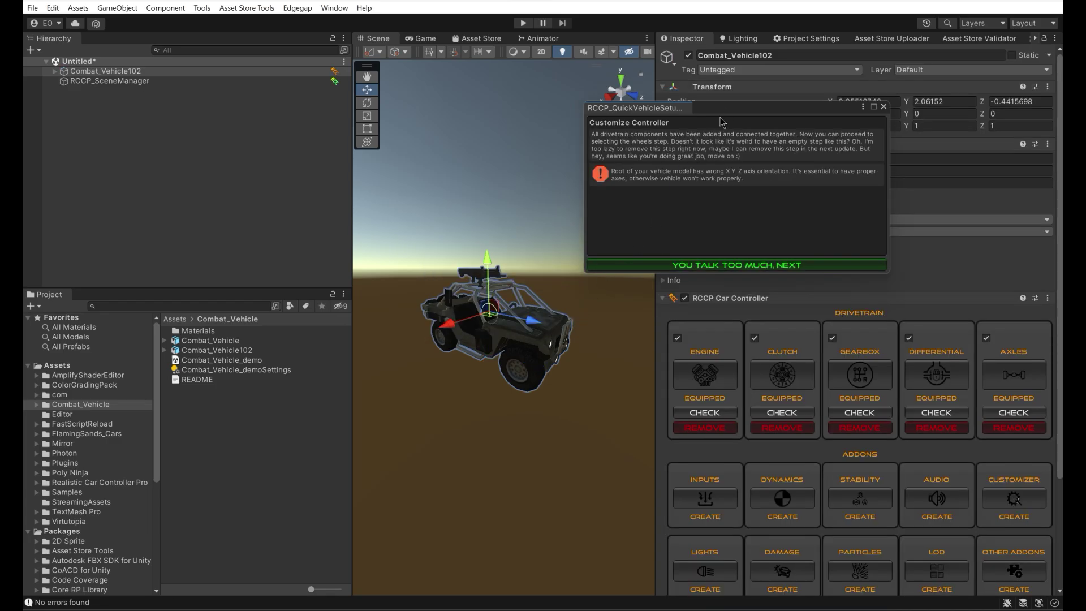
Examine the combat vehicle's V_body and tire meshes from several sides to check whether the wheels are separate models.
drag(730, 110, 600, 76)
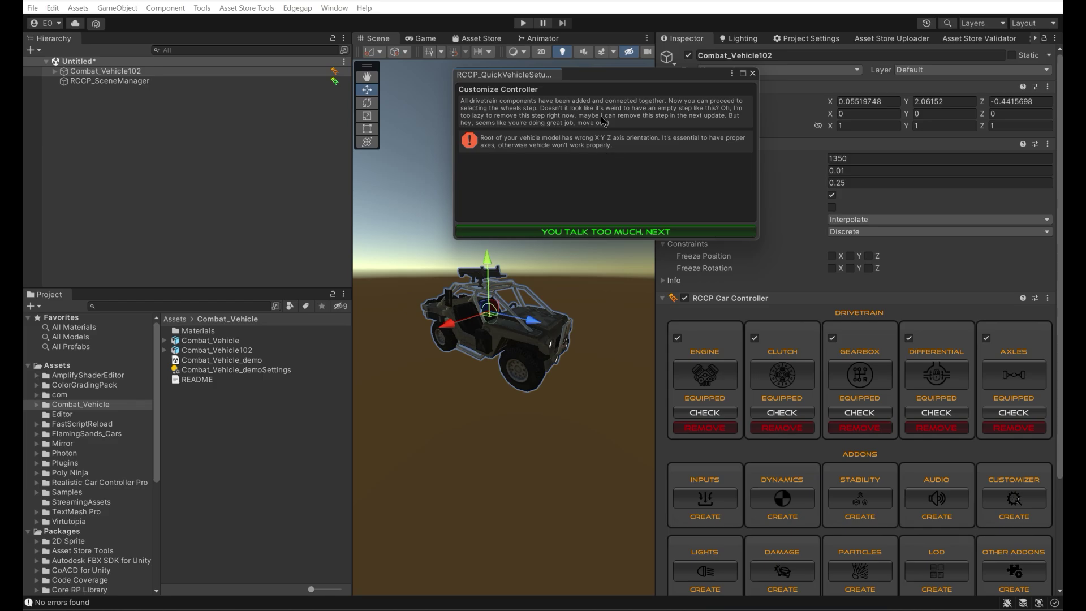
drag(629, 77, 806, 83)
key(w)
right_drag(540, 286, 527, 307)
click(518, 326)
alt+drag(519, 327, 560, 356)
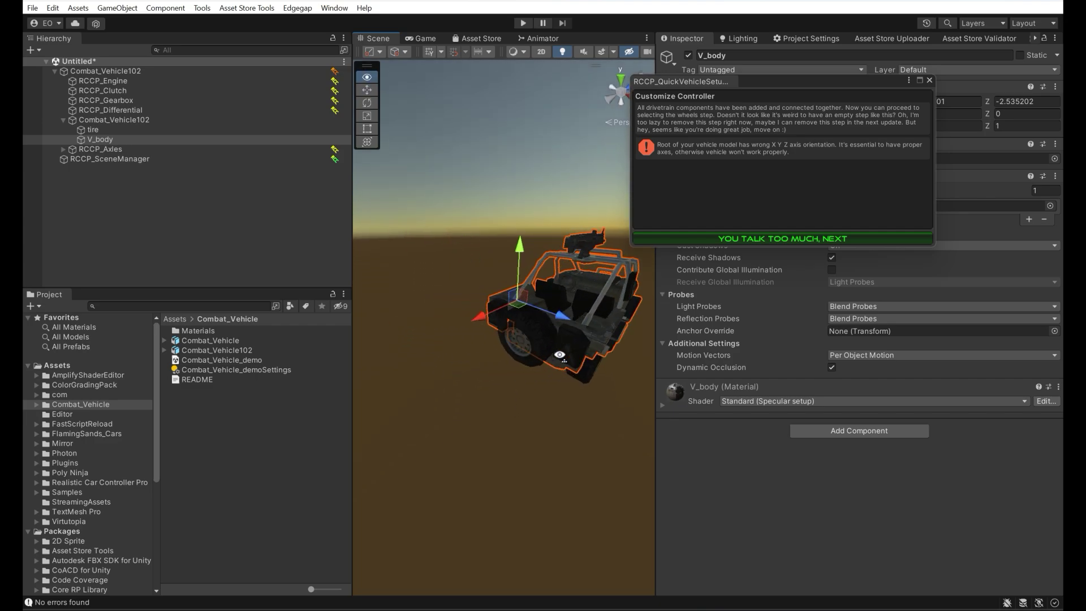
click(130, 129)
alt+drag(552, 272, 475, 255)
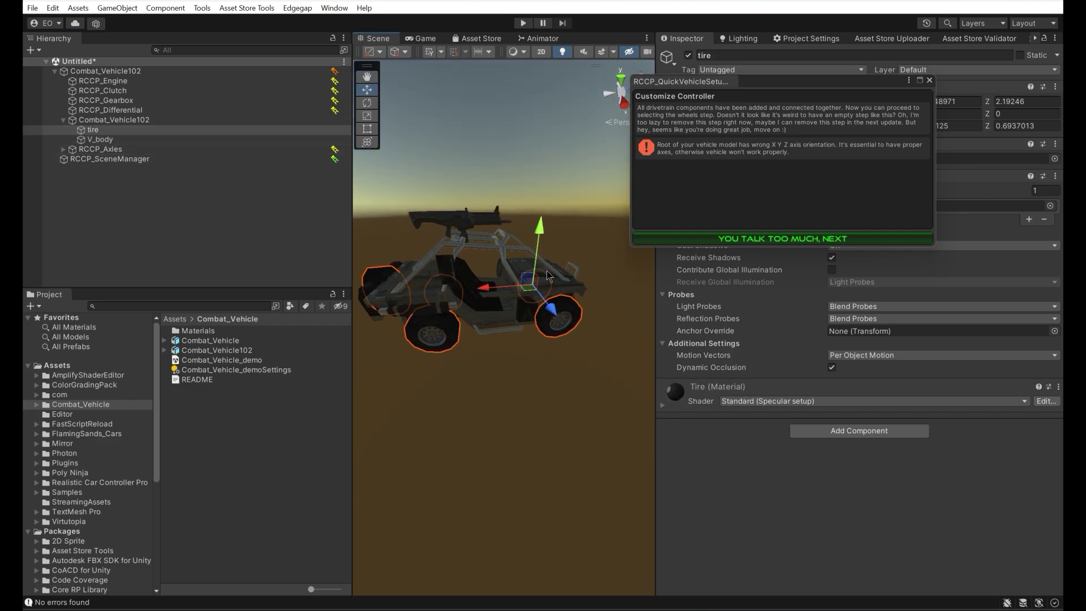
right_drag(475, 254, 454, 251)
alt+drag(455, 252, 475, 295)
Try to detect the front wheels of Combat_Vehicle102 in the wizard, and close the wizard.
click(102, 124)
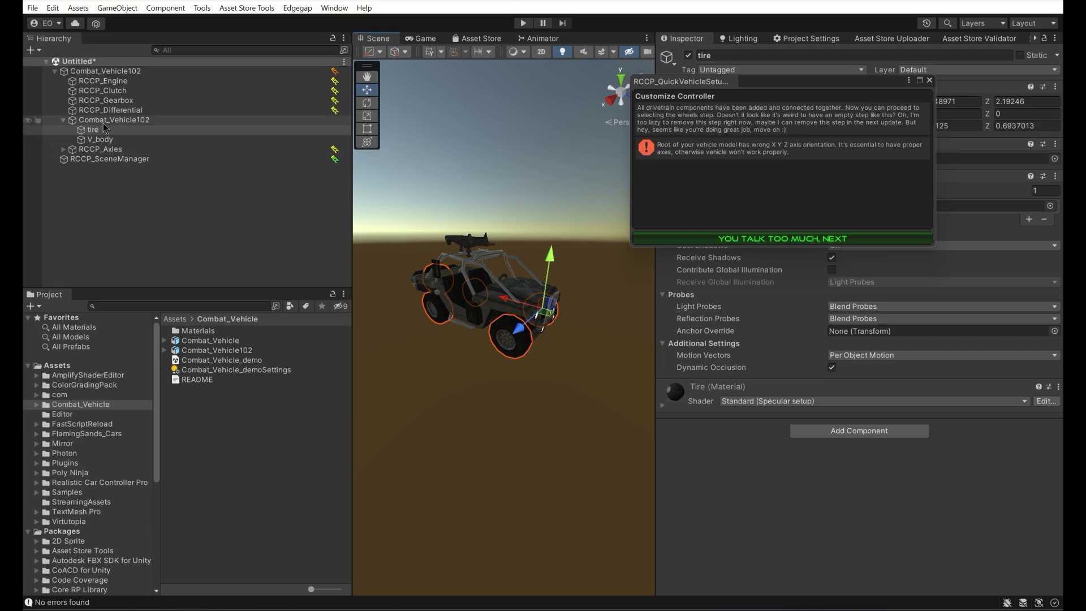
click(740, 237)
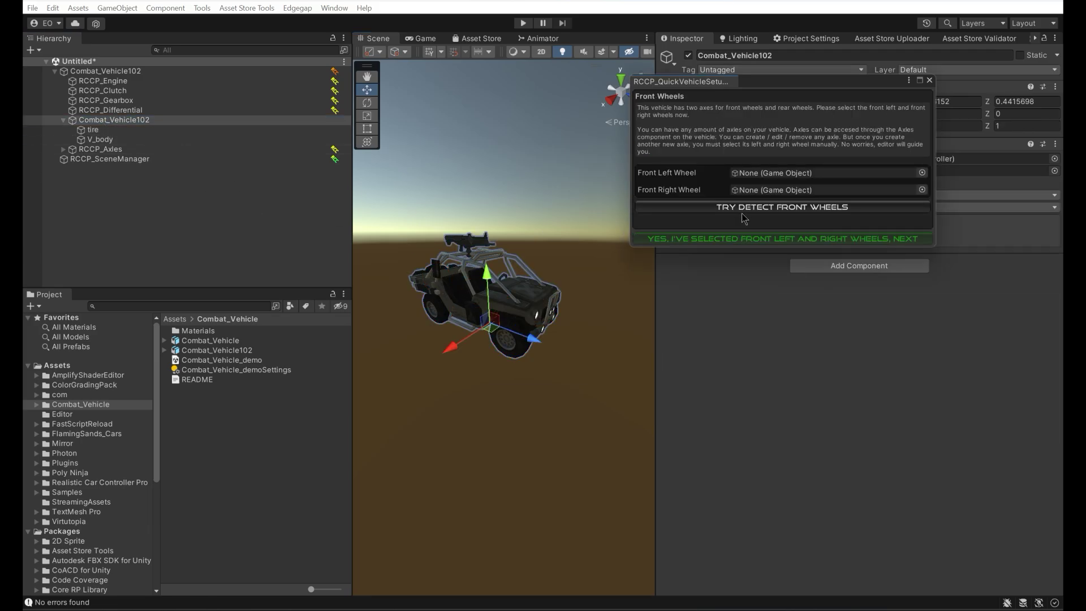
click(744, 209)
drag(552, 264, 435, 255)
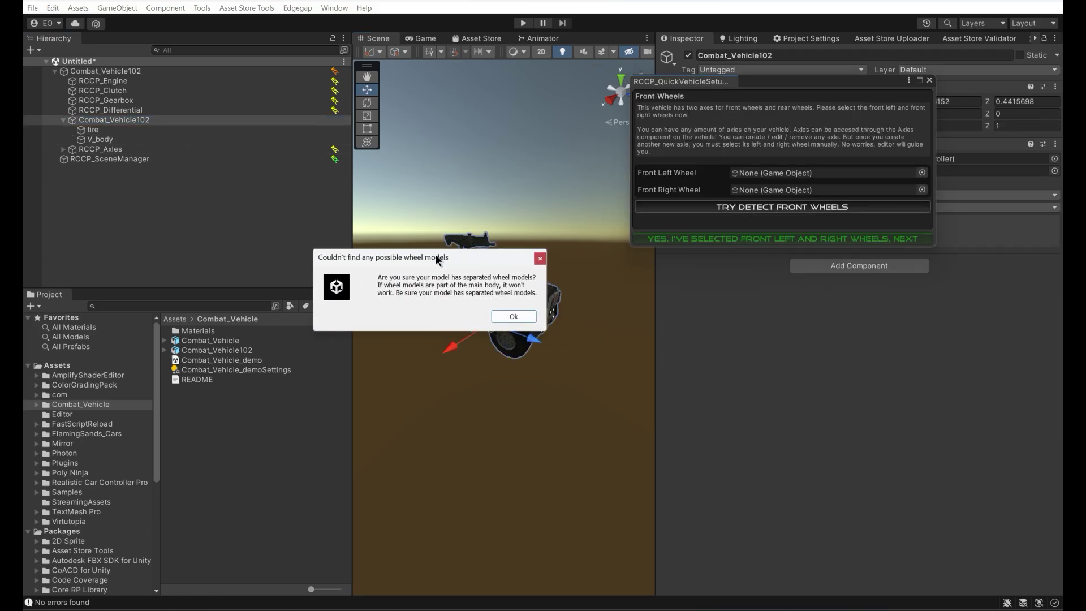
click(518, 318)
click(929, 81)
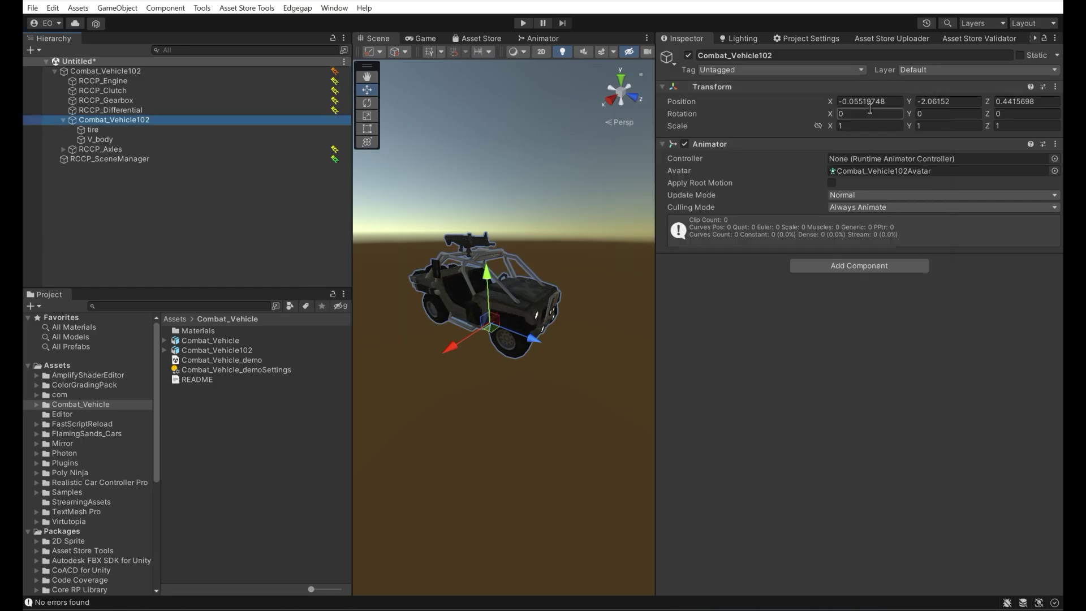
Check the Combat_Vehicle102 root's car controller for errors and inspect the wheel model assignments of its front axle.
click(123, 75)
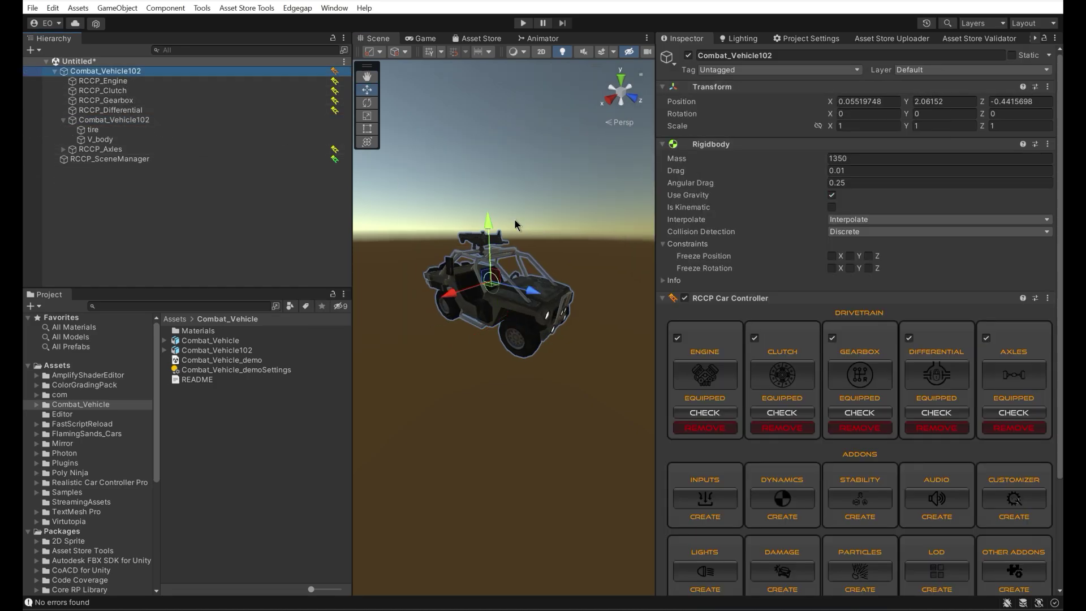
scroll(886, 353, down, 3)
scroll(1014, 373, down, 2)
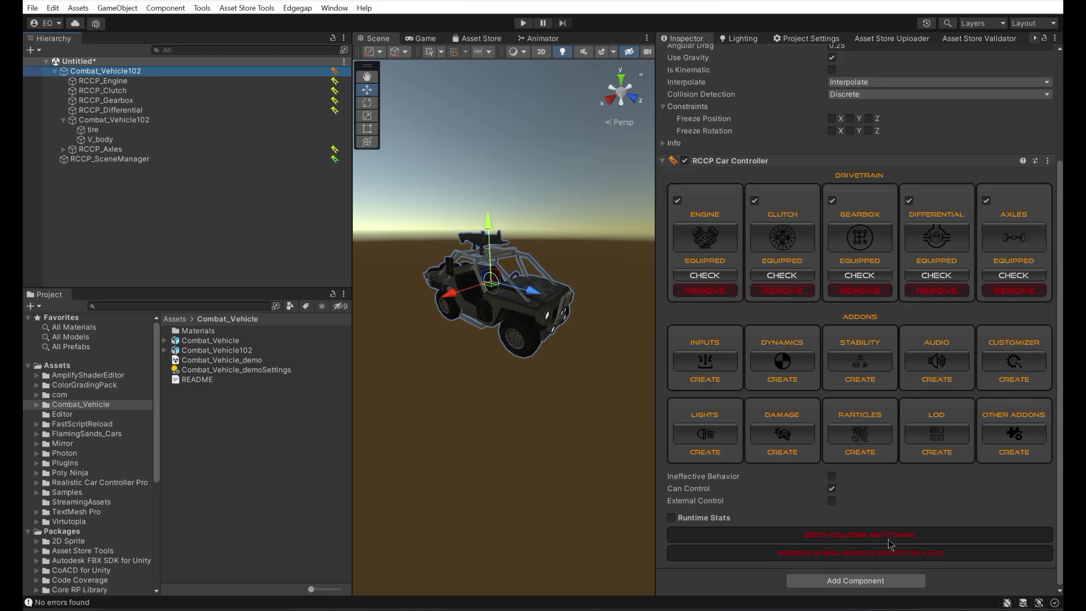
click(999, 274)
click(859, 190)
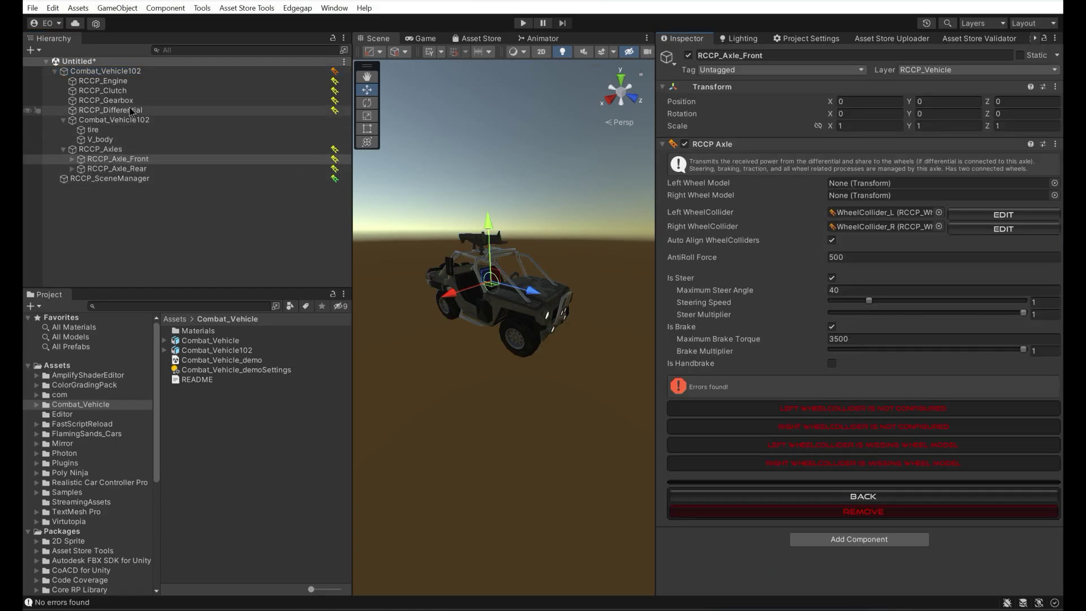
click(100, 71)
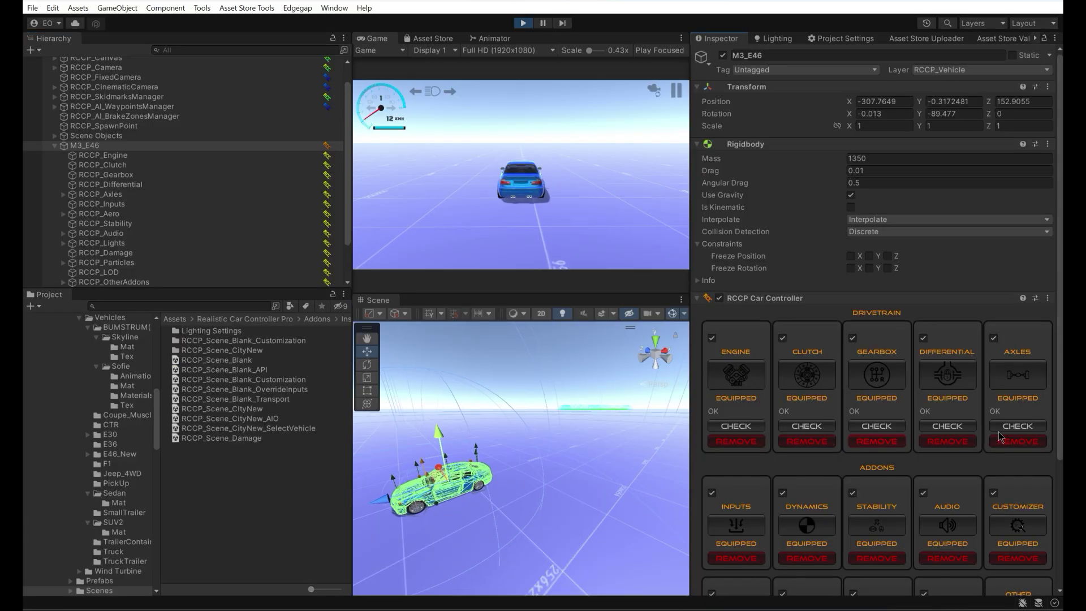
Inspect the LOD addon settings of M3_E46 and return to its car controller overview.
scroll(997, 475, down, 6)
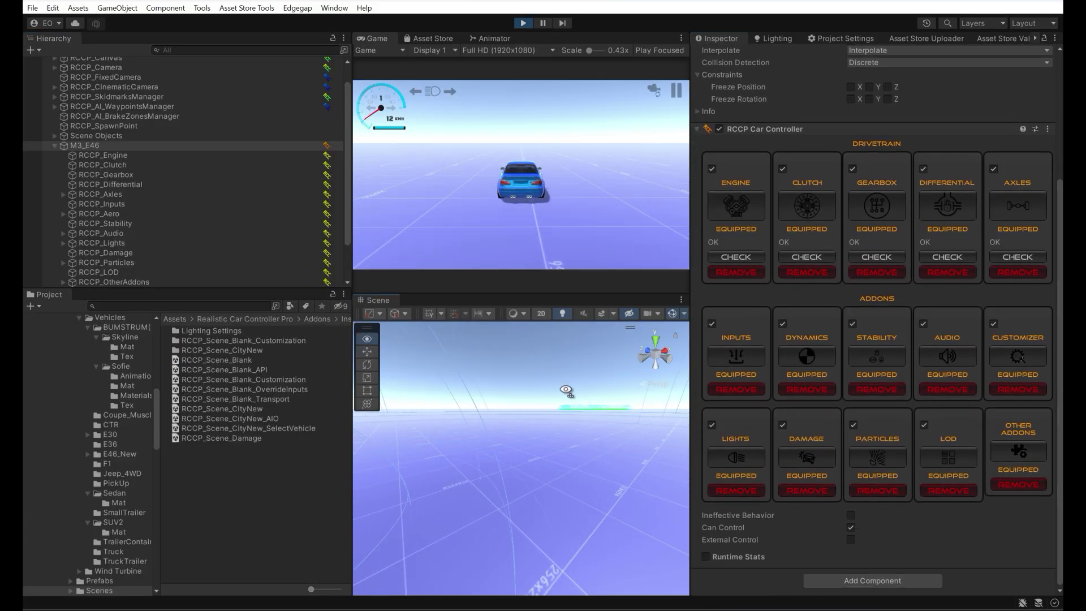
click(931, 458)
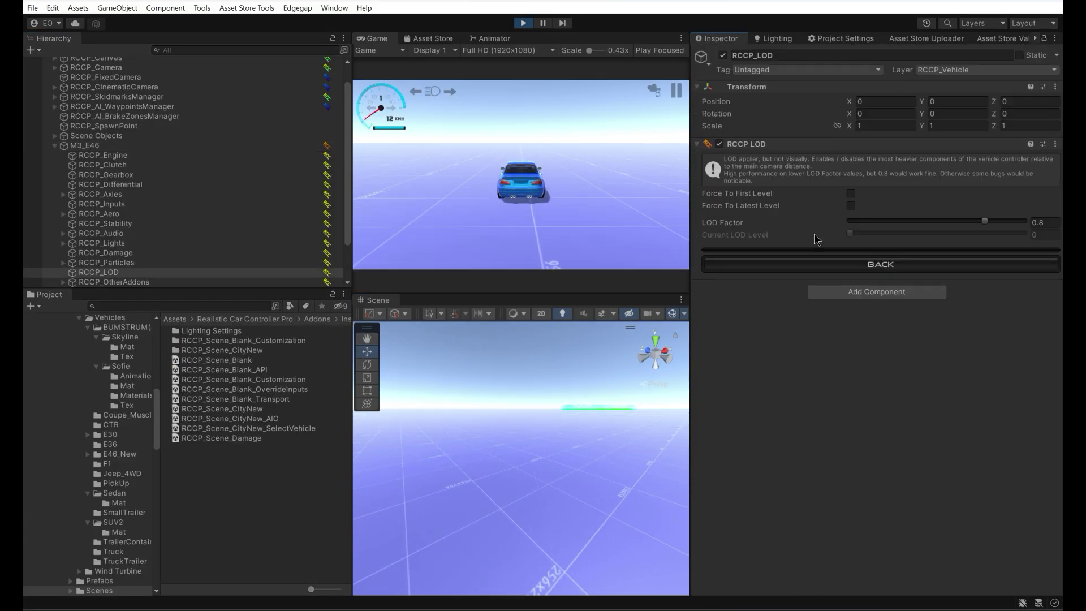
click(907, 266)
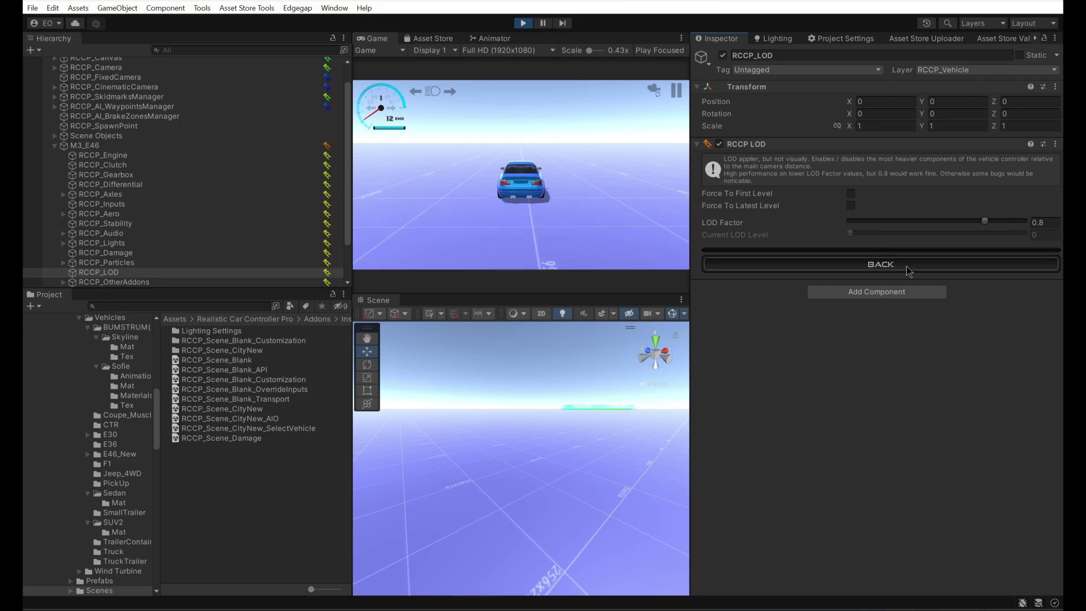
scroll(1058, 216, down, 5)
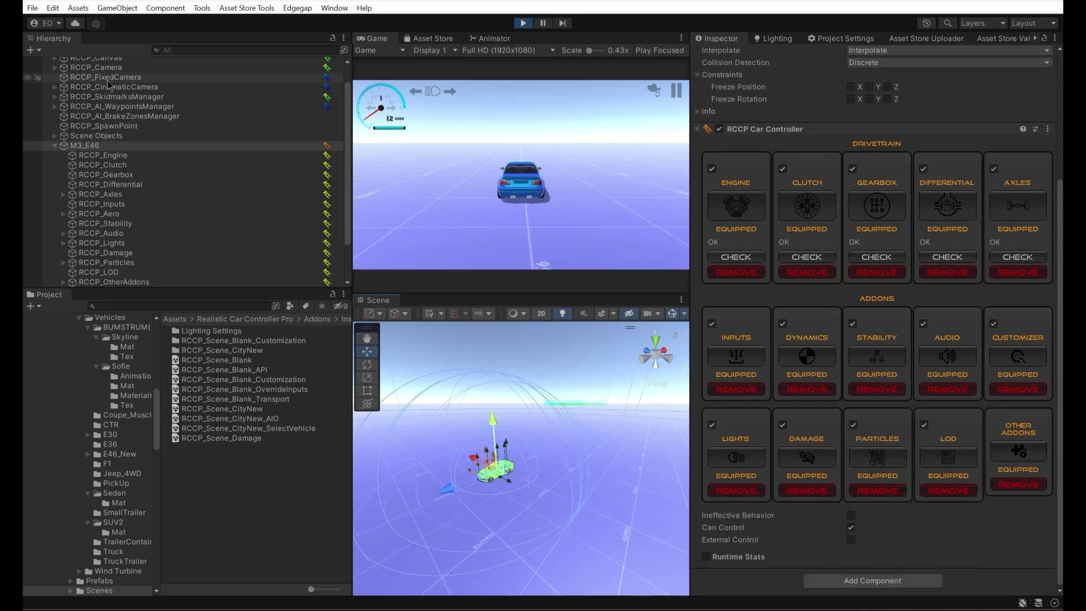
Show the RCCP_Camera properties in Debug mode and examine its TPS camera values.
click(97, 68)
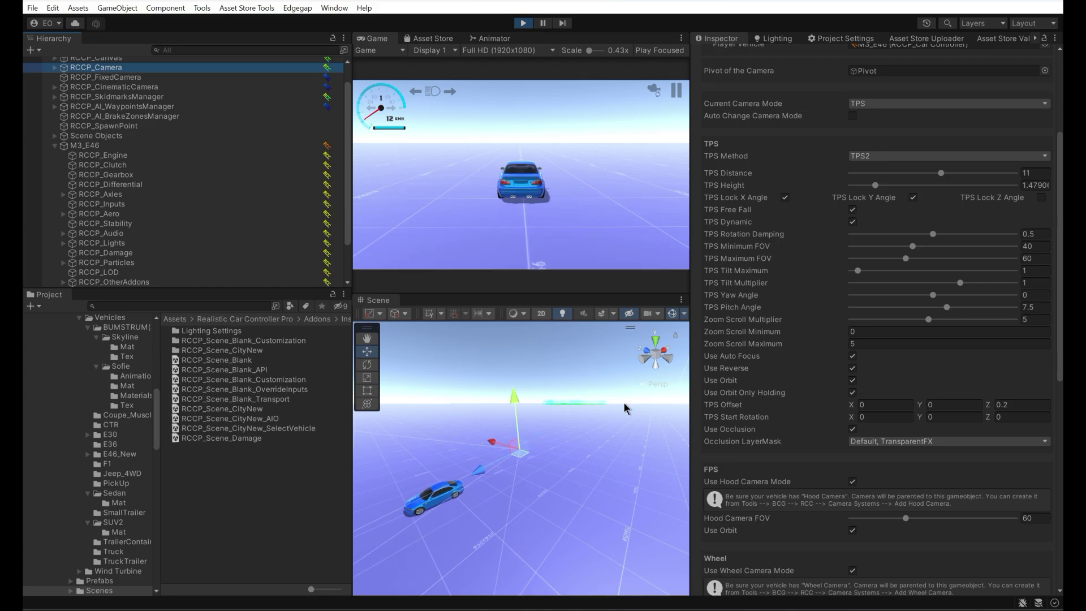
click(1052, 35)
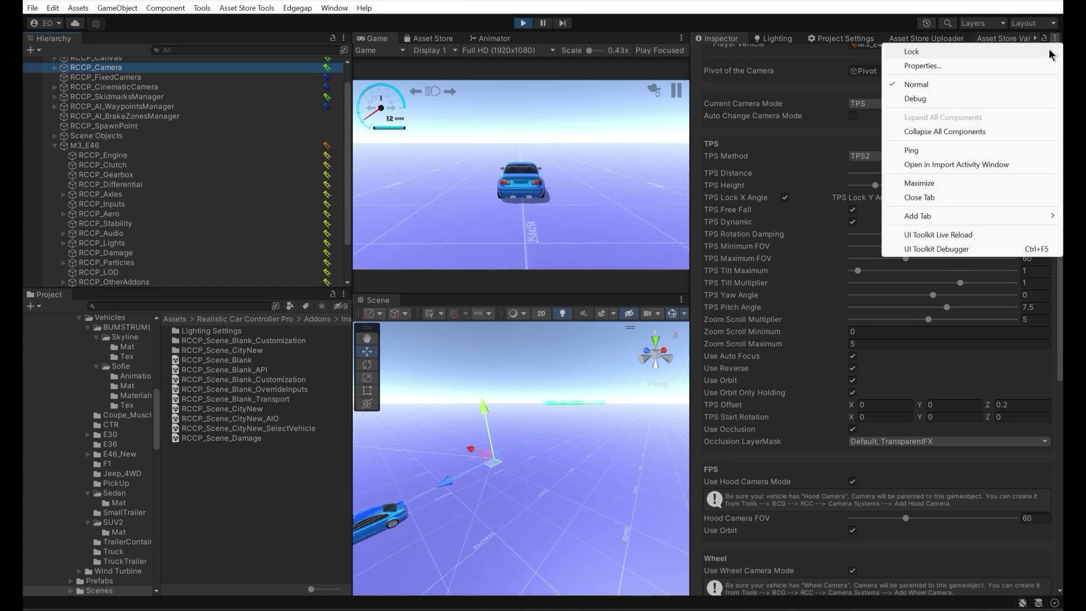
click(1020, 98)
scroll(998, 312, down, 4)
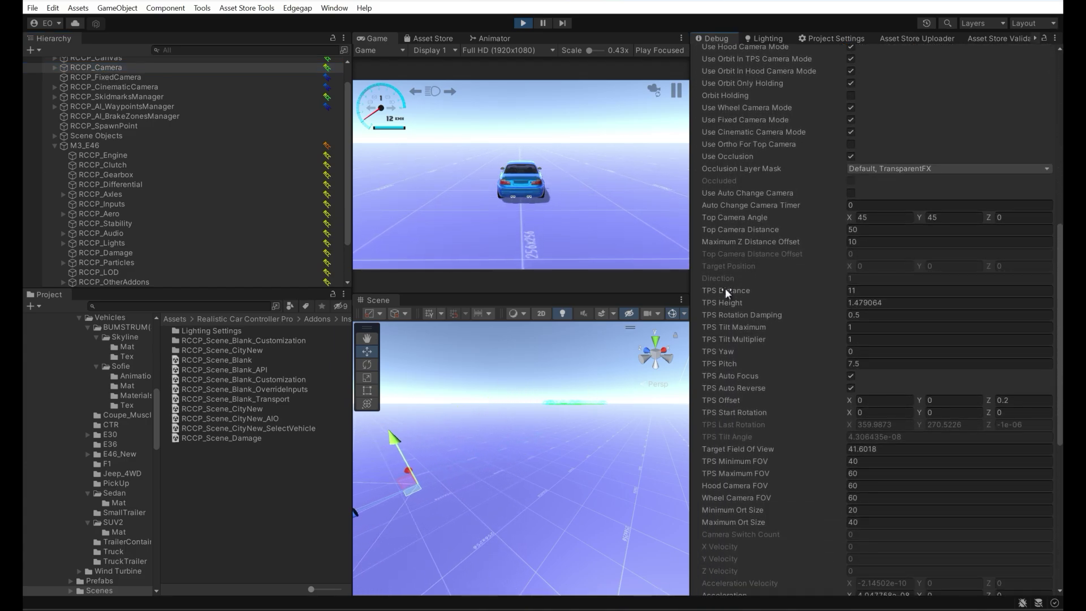
Set the RCCP_Camera's TPS Distance to 399.56, and select and frame the M3_E46 car in the Scene view.
drag(728, 292, 788, 298)
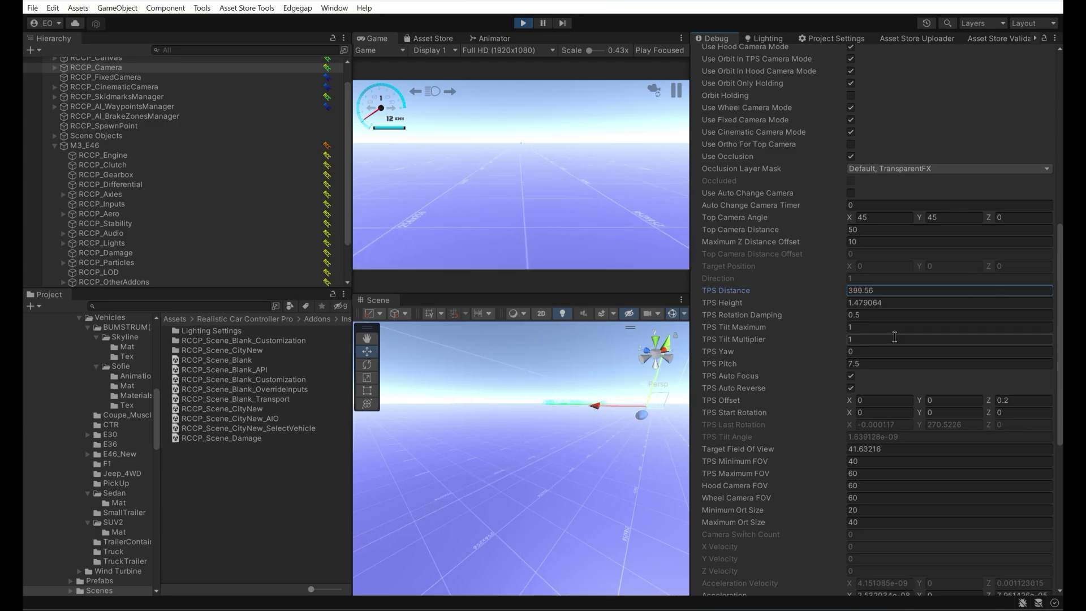
right_drag(566, 396, 550, 448)
key(w)
key(a)
click(549, 447)
key(f)
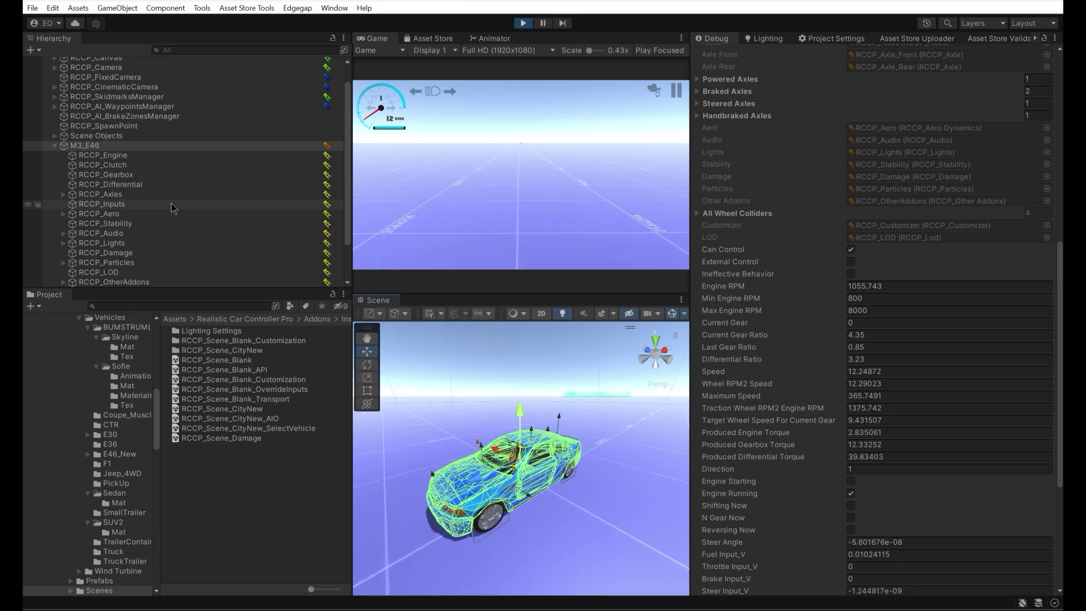
Show M3_E46's car controller in Normal mode and drive in reverse and forward to examine its addon states at far camera distance.
click(1055, 38)
click(916, 84)
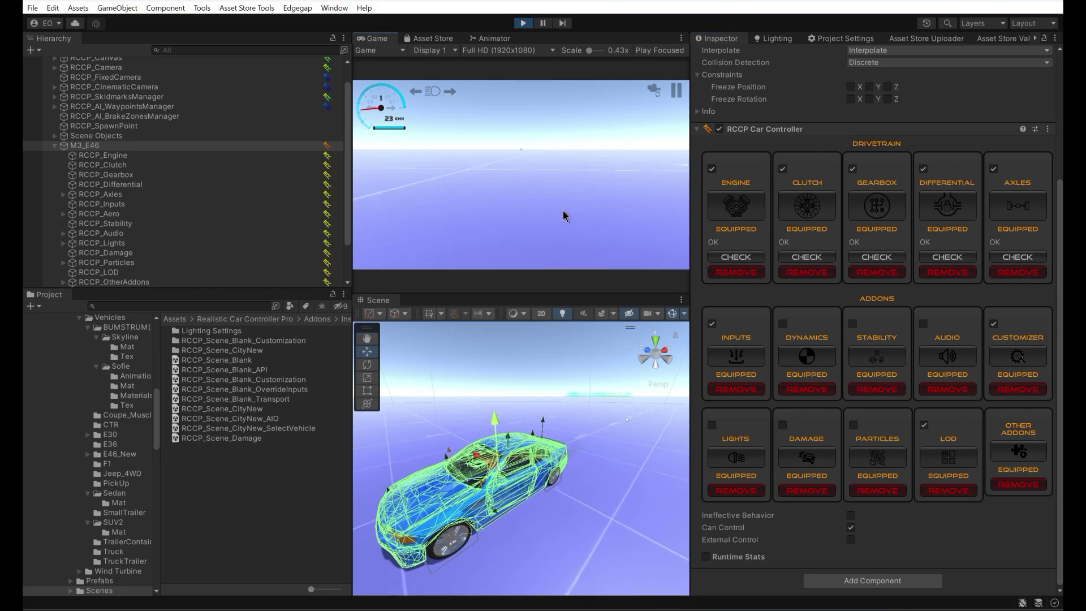
key(s)
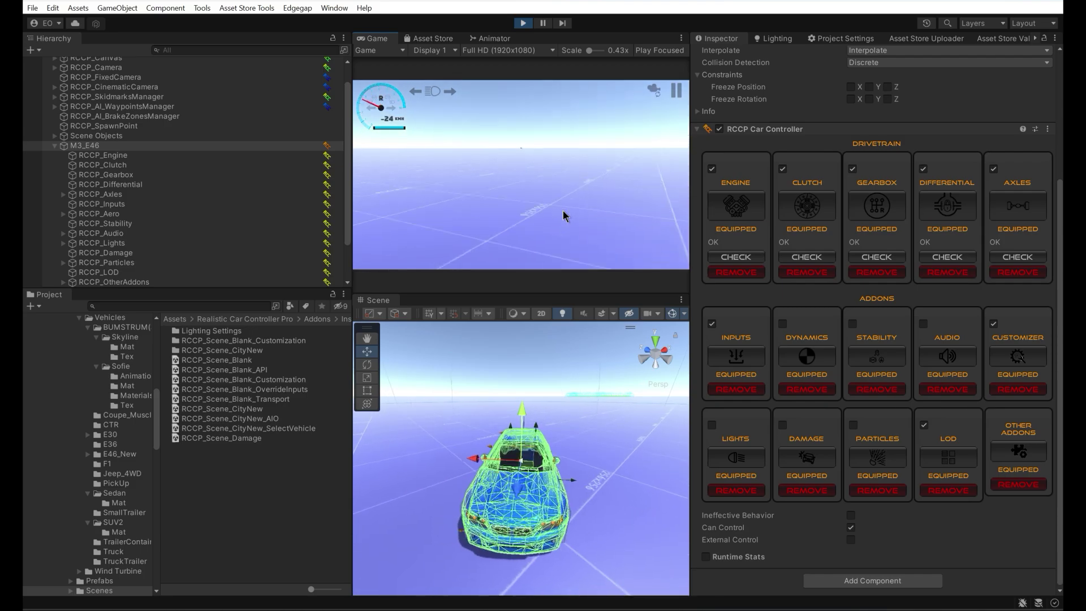
key(w)
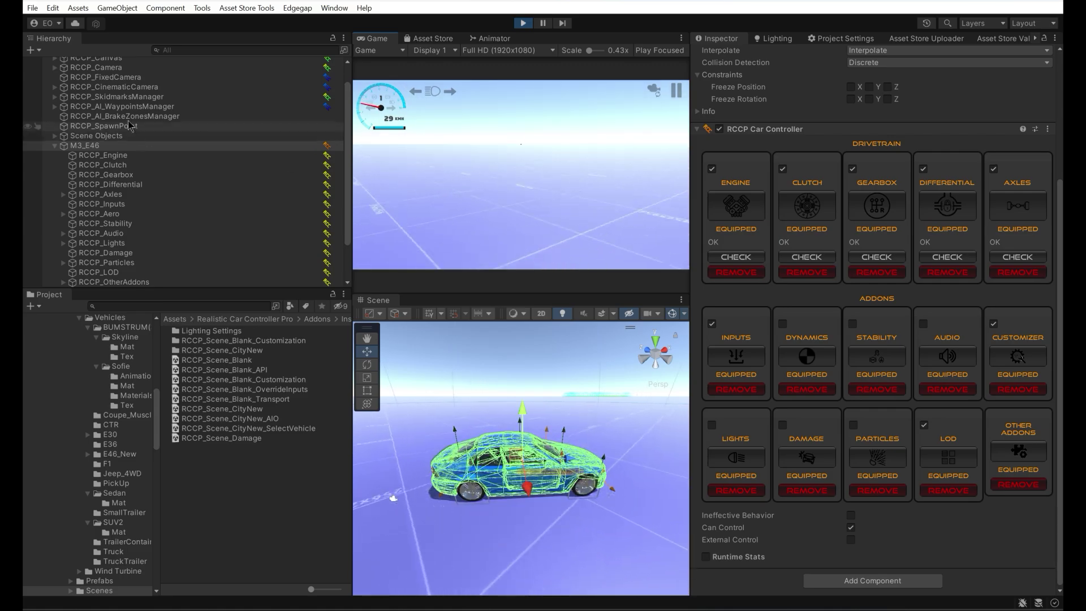
Show the RCCP_Camera properties in Debug mode and set TPS Distance to 6.
click(117, 68)
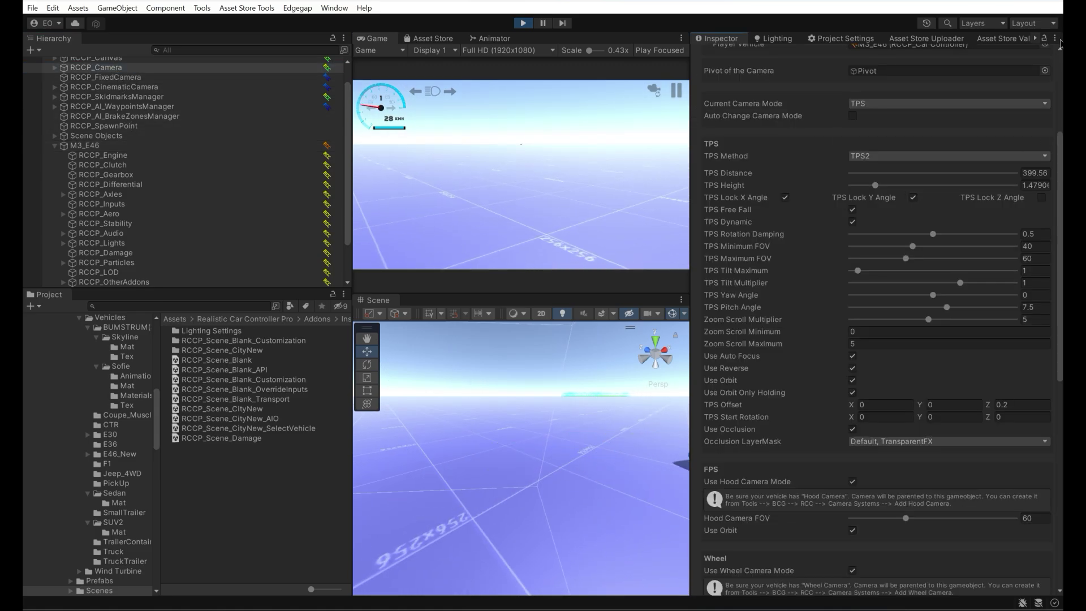
click(1056, 39)
click(981, 99)
scroll(908, 275, down, 6)
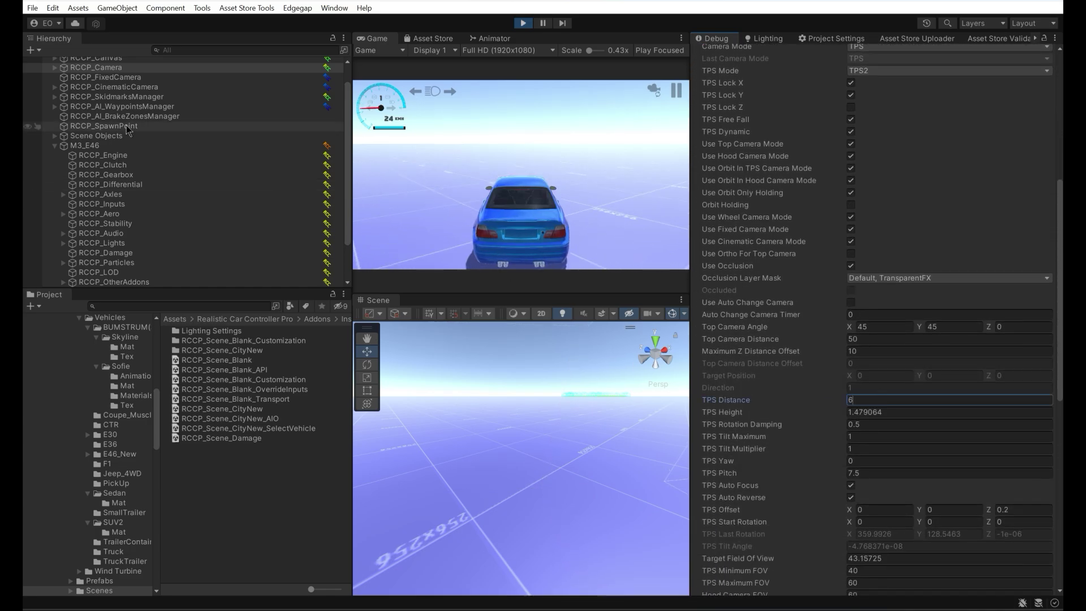
Show M3_E46's car controller in Normal mode, and examine its addon states and the car from several angles at close range.
click(73, 146)
click(1056, 40)
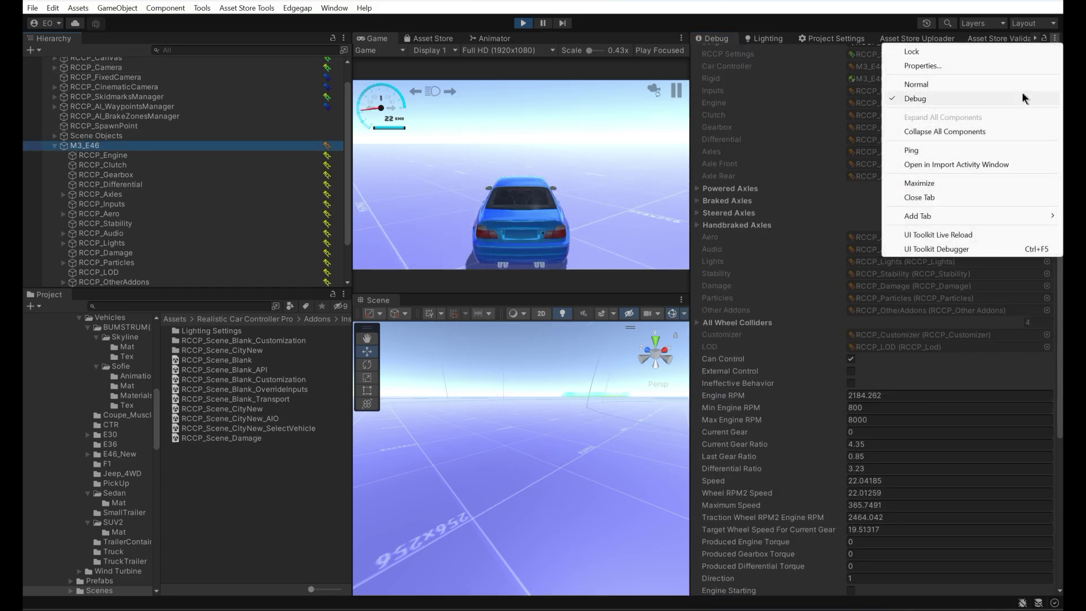
click(1025, 84)
right_drag(481, 212, 560, 212)
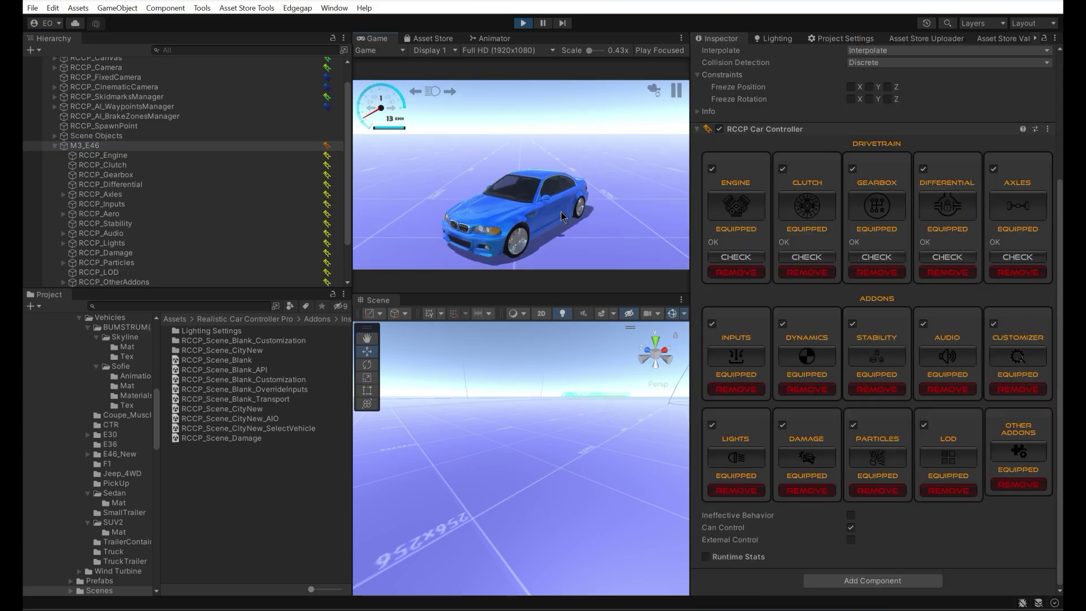
key(f)
alt+drag(550, 459, 379, 452)
scroll(550, 461, up, 8)
scroll(549, 461, down, 2)
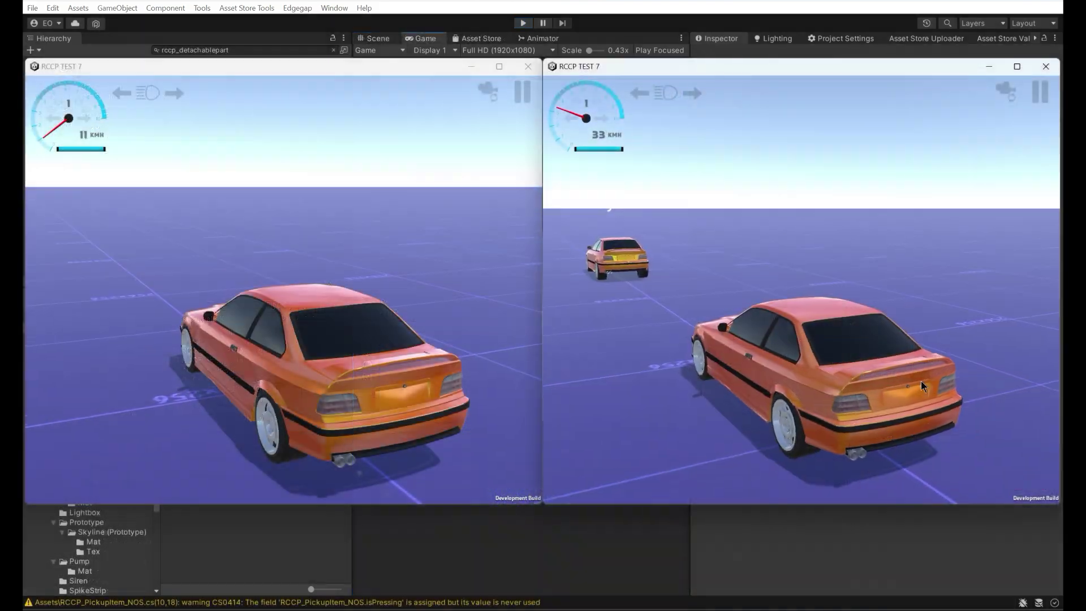
Drive the car in the second RCCP TEST 7 build window into the other player's car repeatedly to test multiplayer collisions.
key(w)
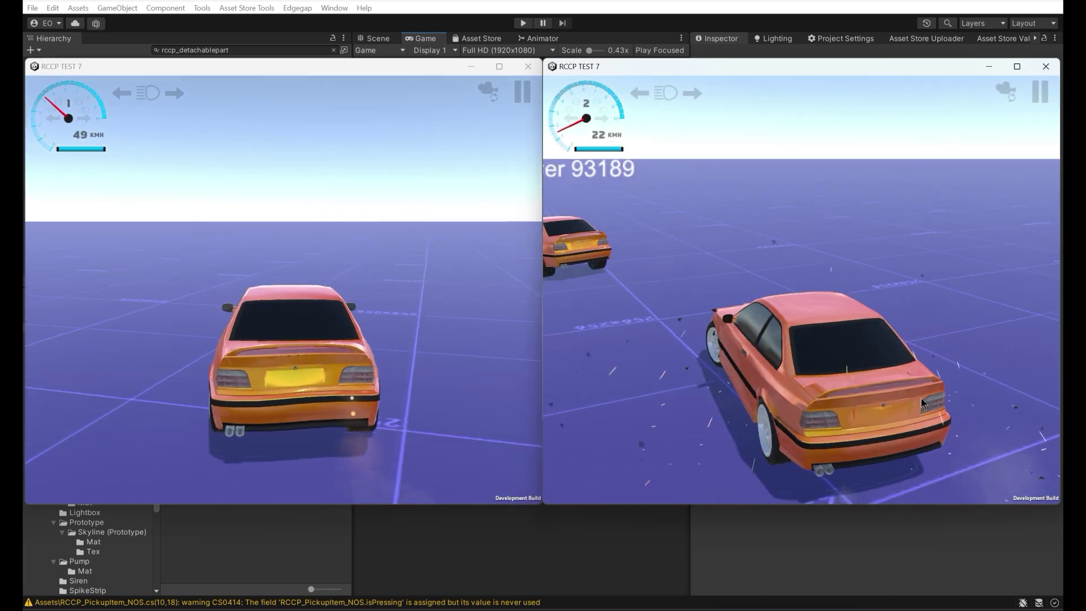
key(w)
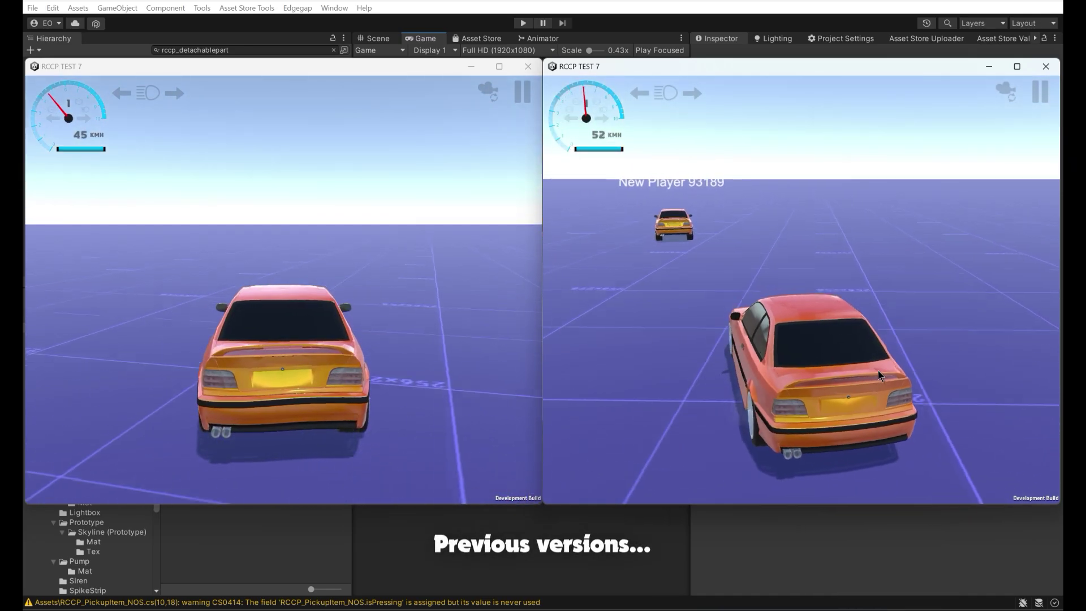
key(w)
drag(887, 373, 941, 372)
key(w)
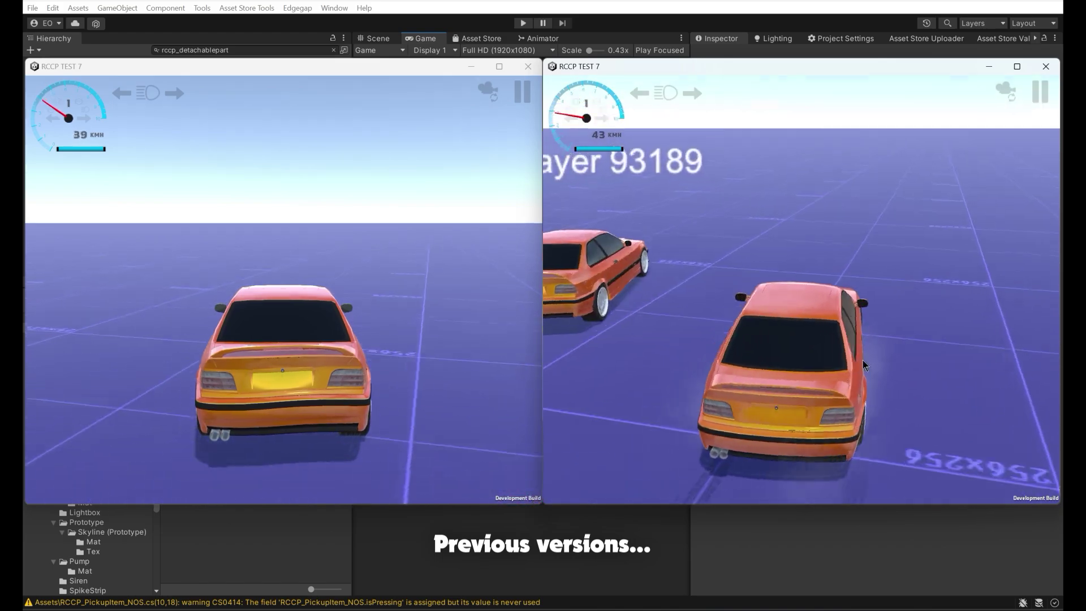
key(w)
key(a)
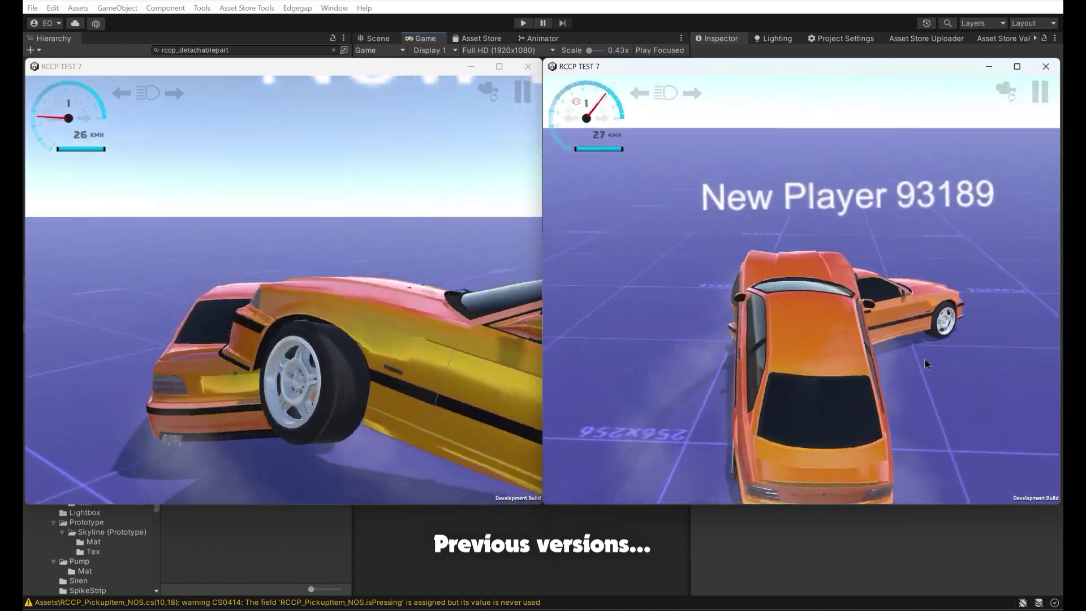
key(w)
drag(925, 358, 902, 318)
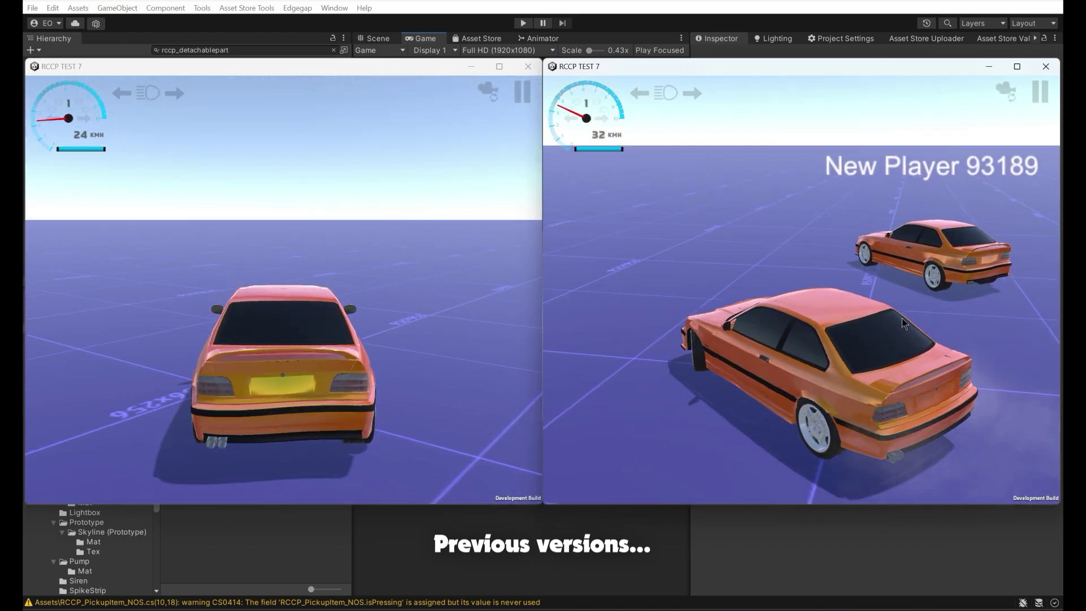
key(w)
key(d)
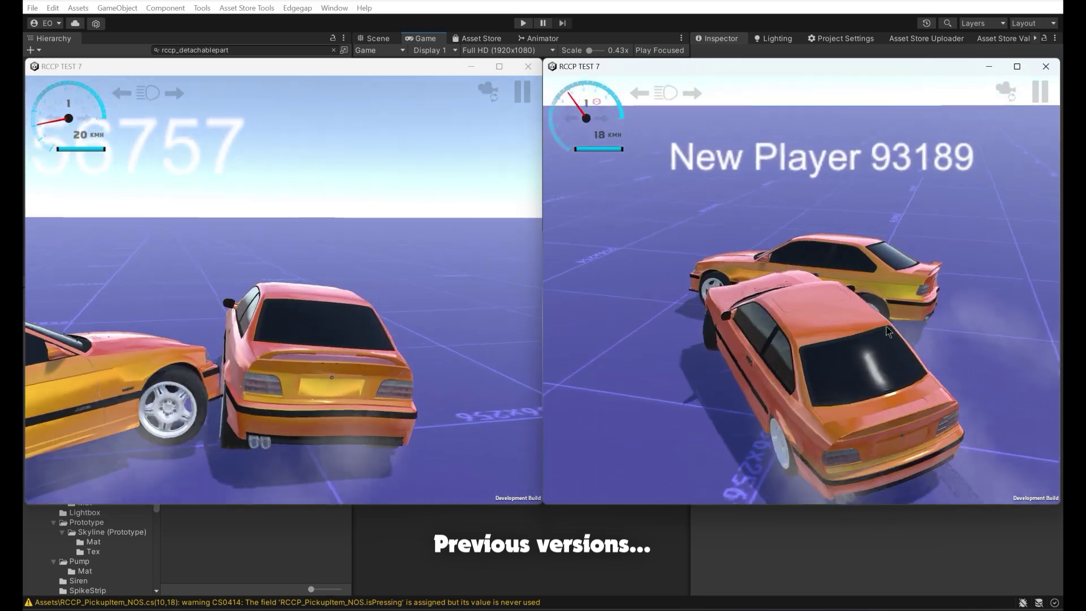
key(w)
key(a)
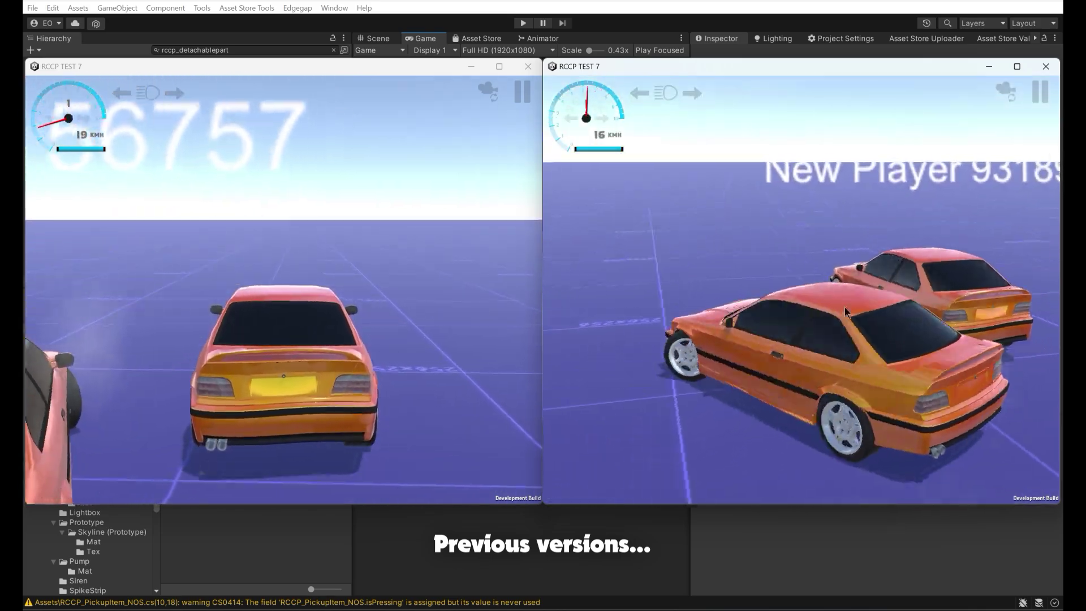
key(d)
key(w)
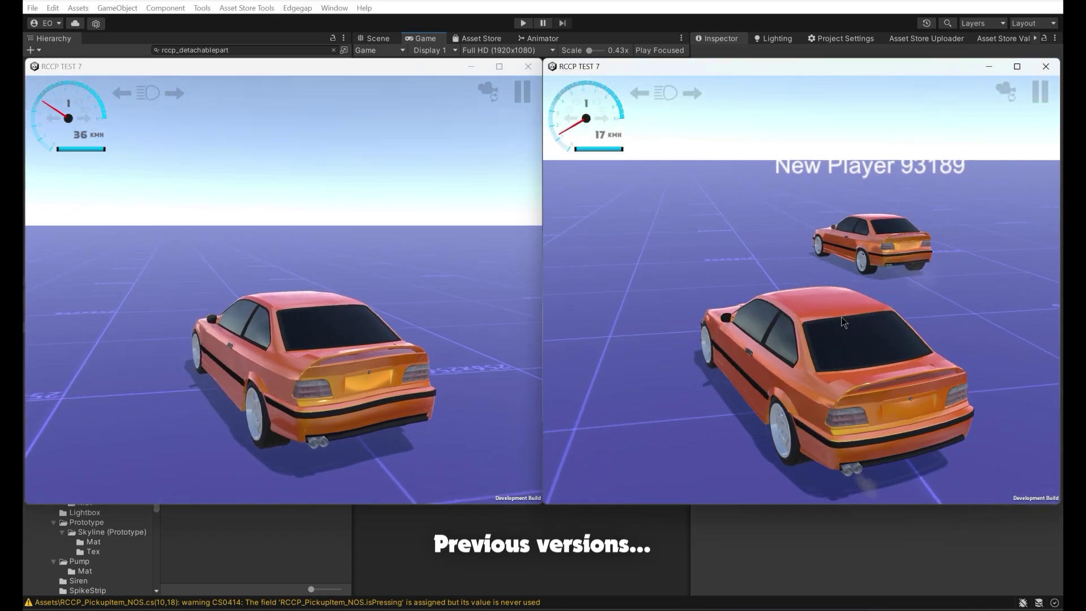
key(w)
key(d)
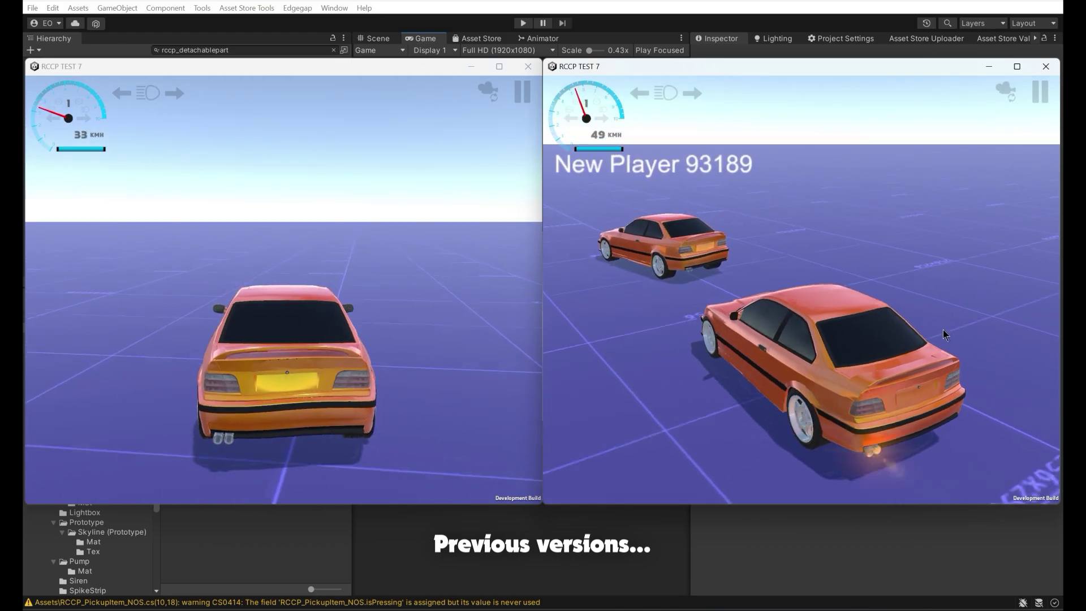
key(a)
key(w)
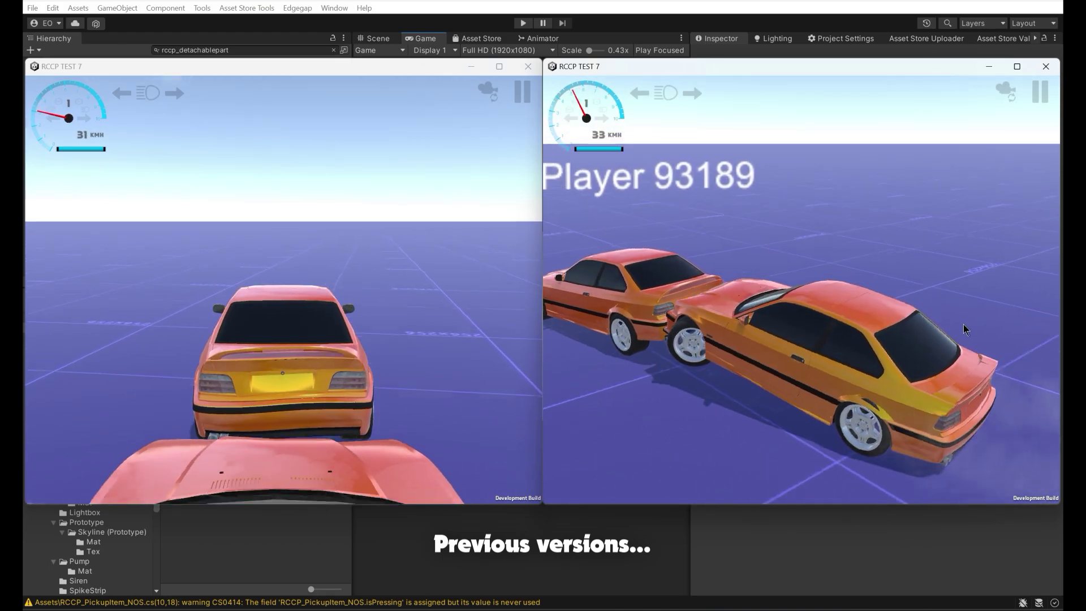
key(w)
key(a)
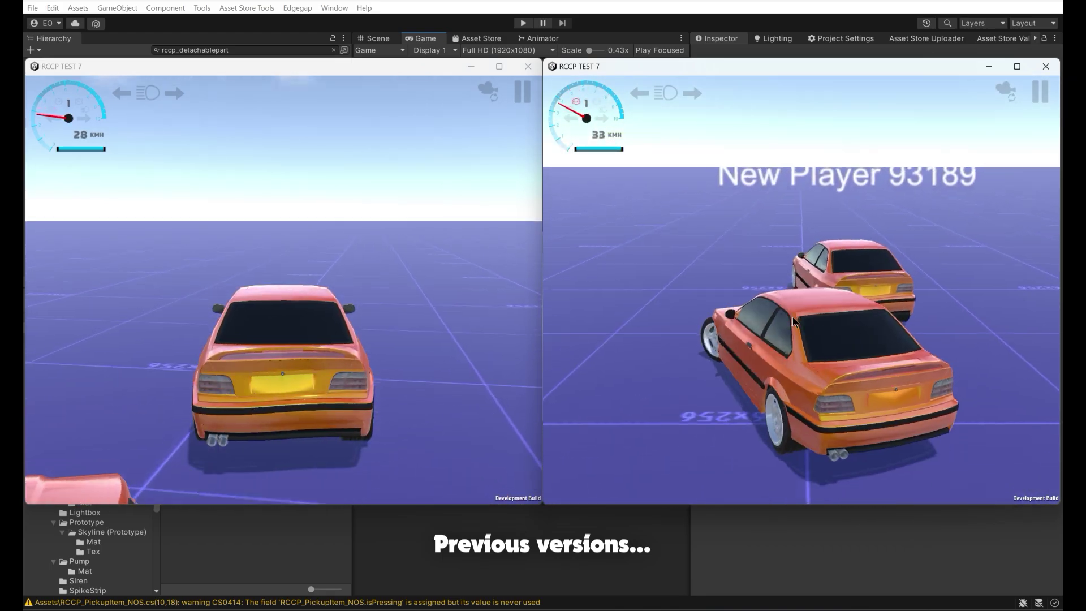
key(w)
key(d)
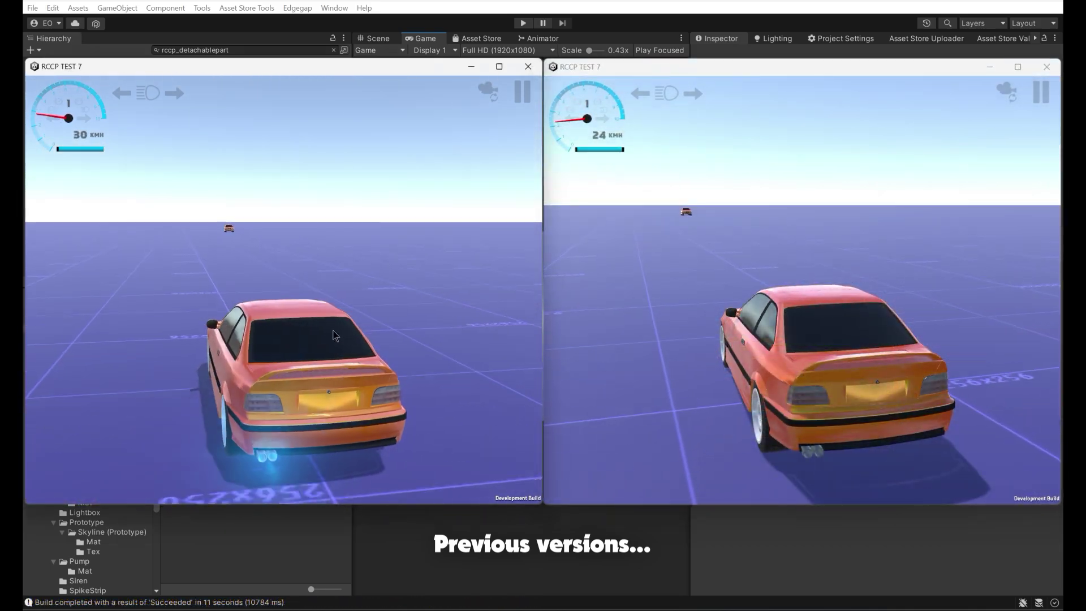
Drive the car in the first RCCP TEST 7 build window into the oncoming player's car to test head-on collisions.
key(w)
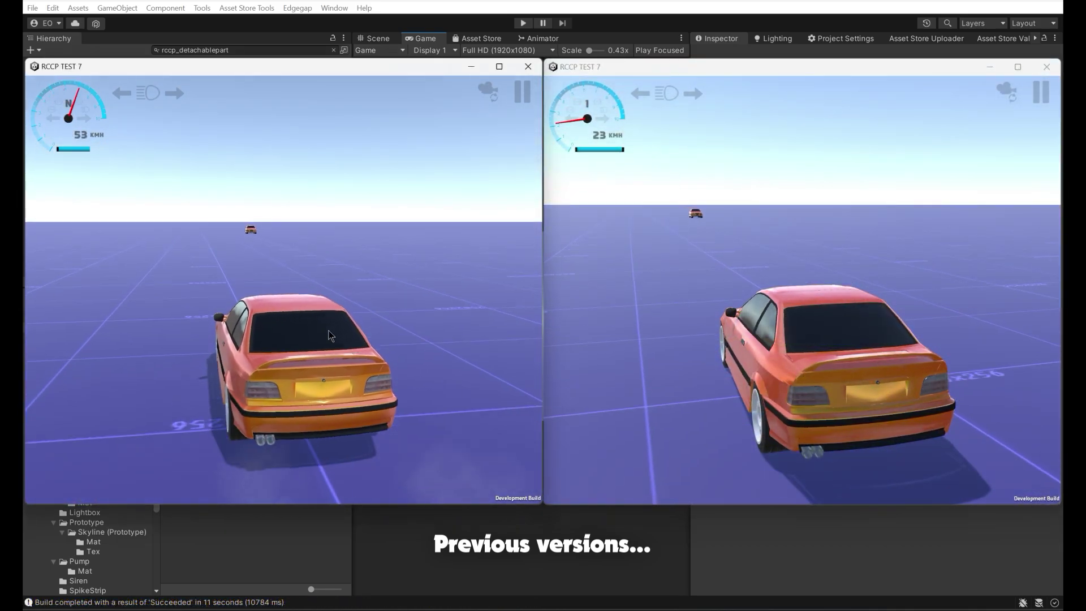
key(d)
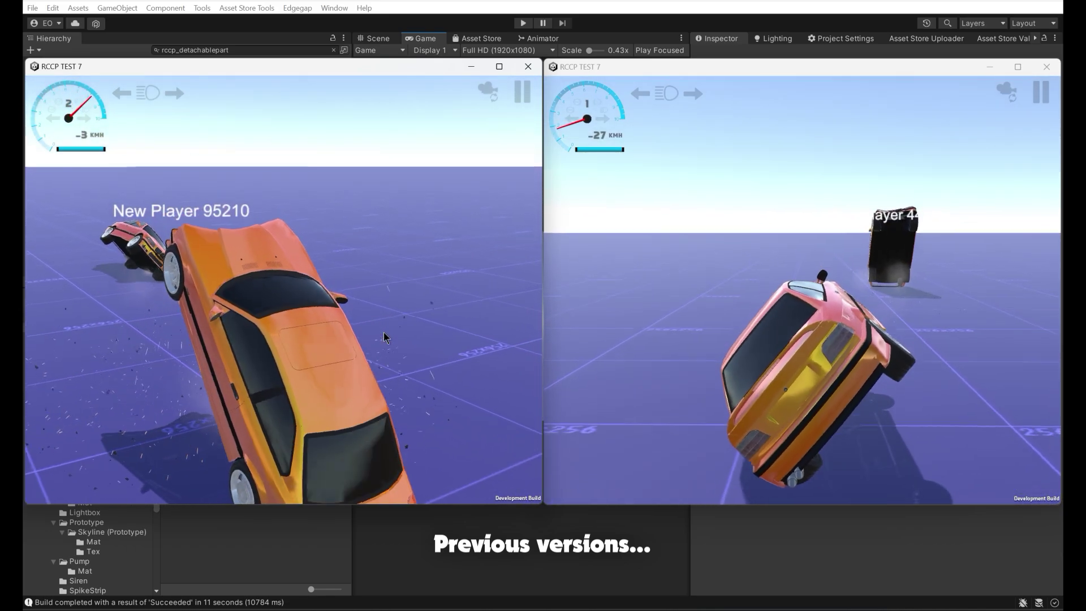
key(w)
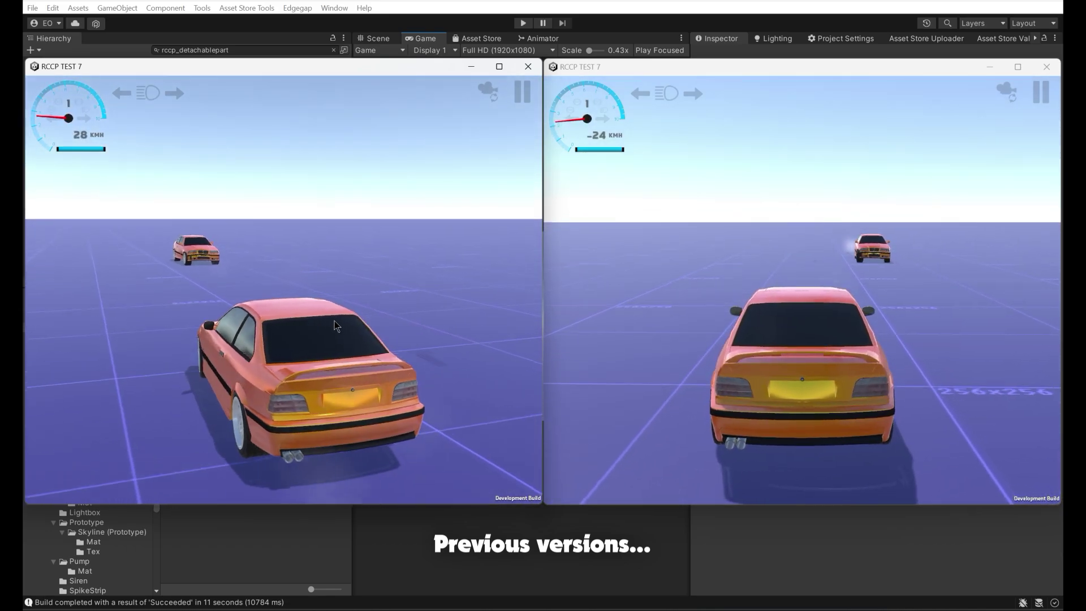
drag(334, 320, 353, 336)
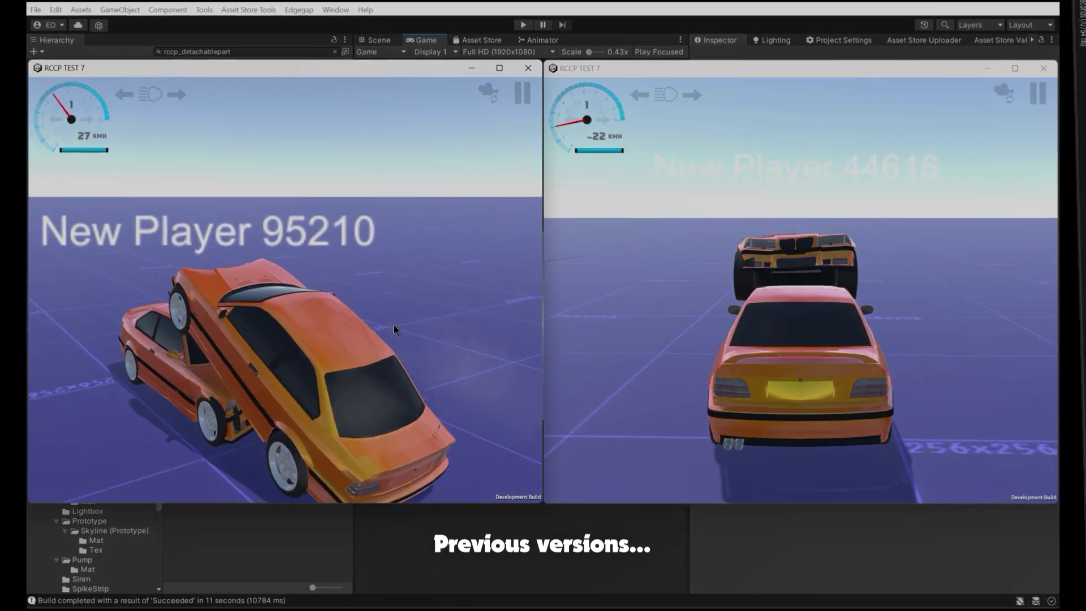